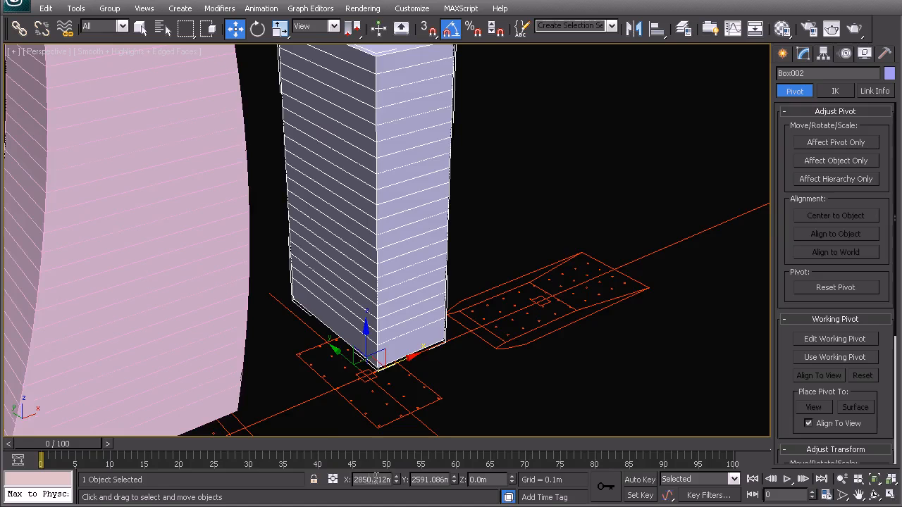
middle_drag(420, 206, 425, 243)
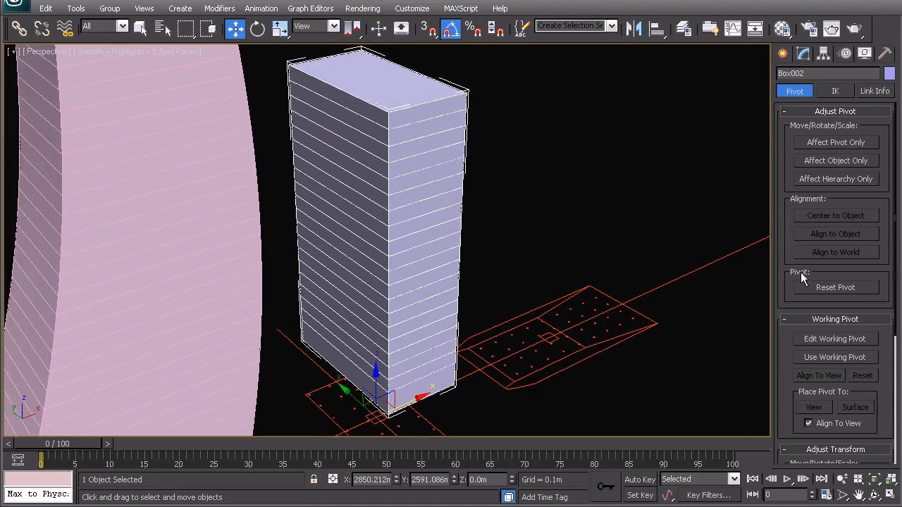
click(783, 55)
click(824, 55)
scroll(428, 302, up, 3)
click(835, 339)
scroll(655, 327, down, 10)
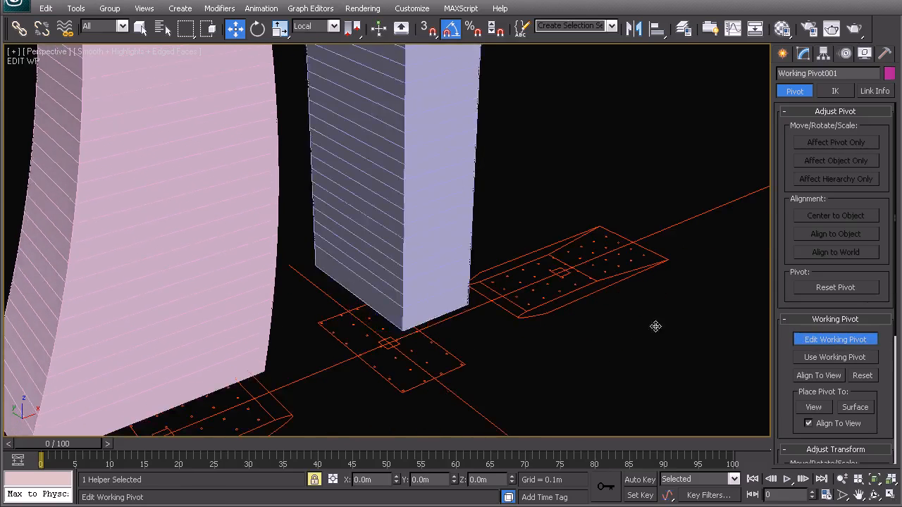
scroll(454, 281, down, 2)
alt+middle_drag(469, 264, 457, 288)
scroll(395, 260, up, 3)
middle_drag(365, 253, 371, 258)
scroll(416, 296, up, 5)
alt+middle_drag(441, 319, 480, 308)
scroll(437, 332, up, 3)
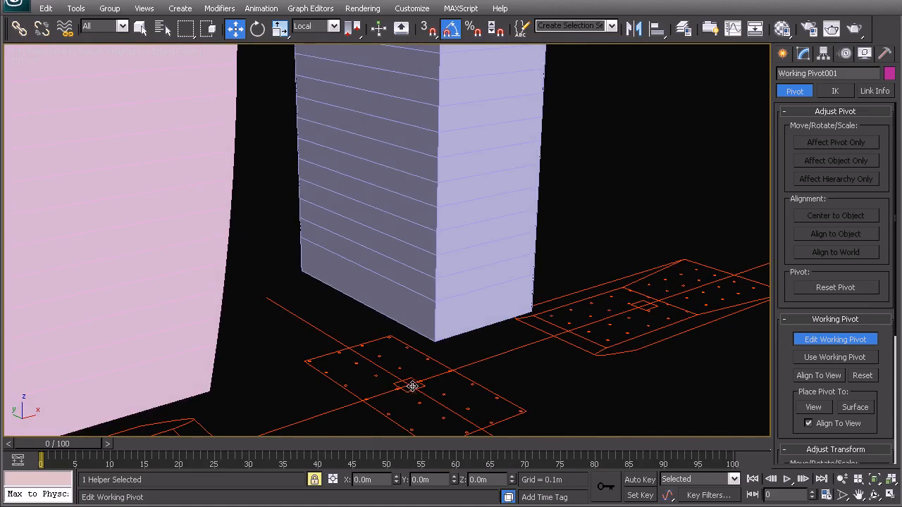
alt+middle_drag(409, 382, 291, 332)
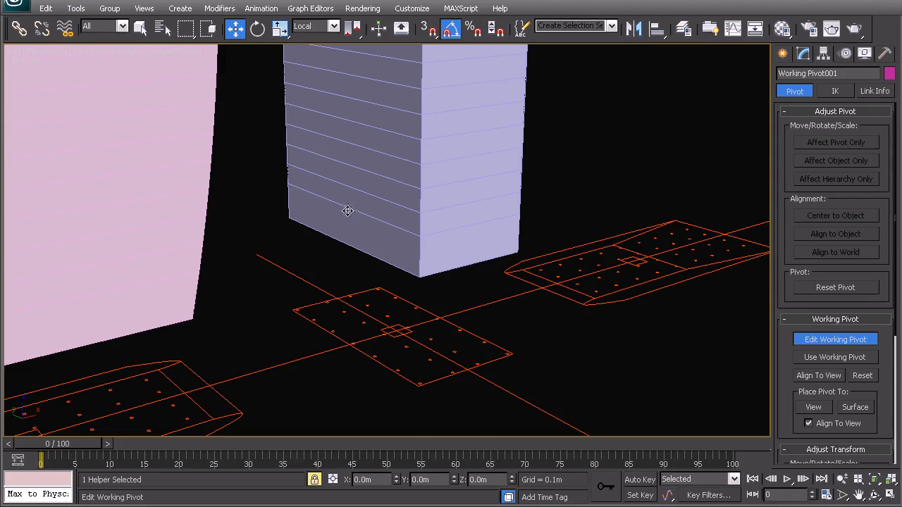
click(804, 341)
Step: Copy the central box tower's X position, 2850.212m, into the working pivot's X coordinate
click(459, 121)
drag(354, 480, 392, 480)
key(ctrl+c)
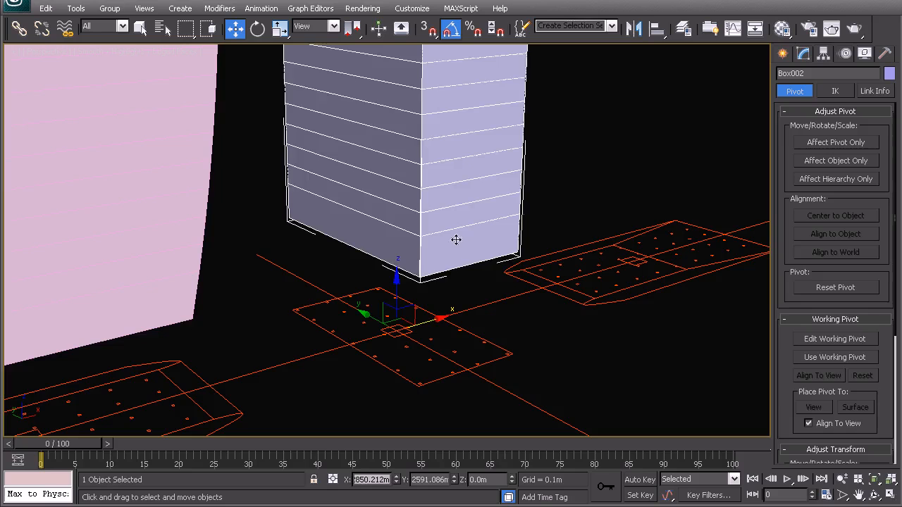
click(810, 341)
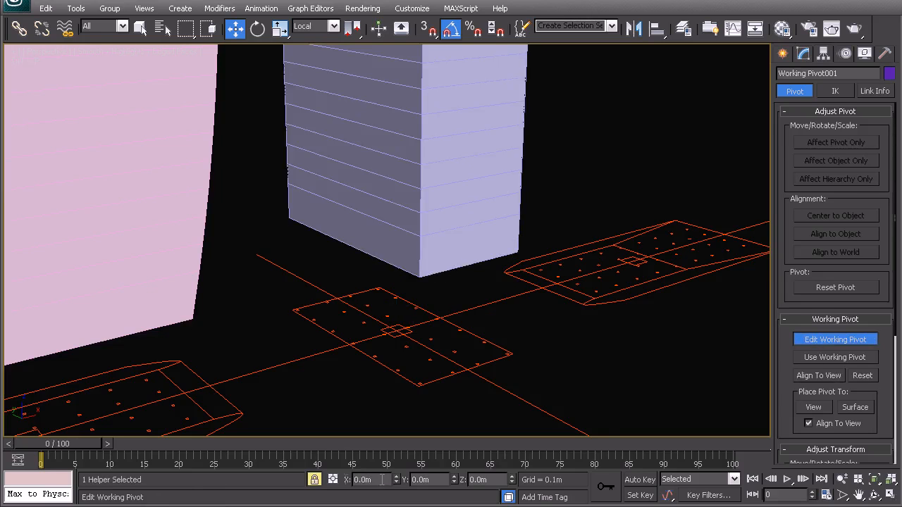
click(355, 479)
key(ctrl+v)
key(Return)
Step: Copy the central box tower's Y position, 2591.086m, into the working pivot's Y coordinate and finish editing the pivot
click(835, 341)
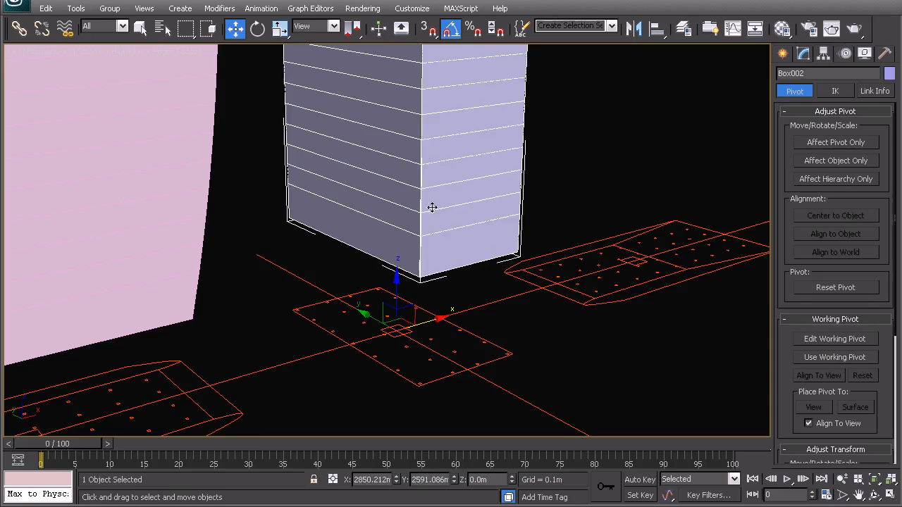
double_click(428, 480)
key(ctrl+c)
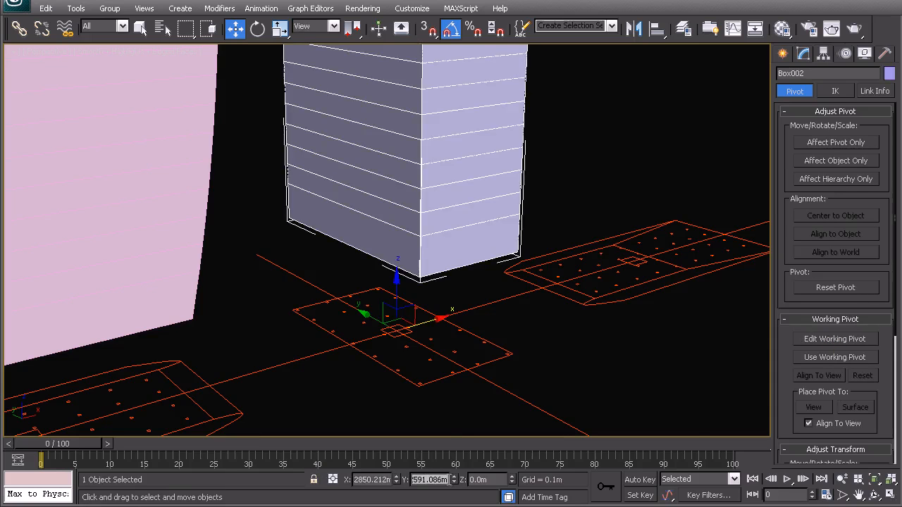
click(811, 341)
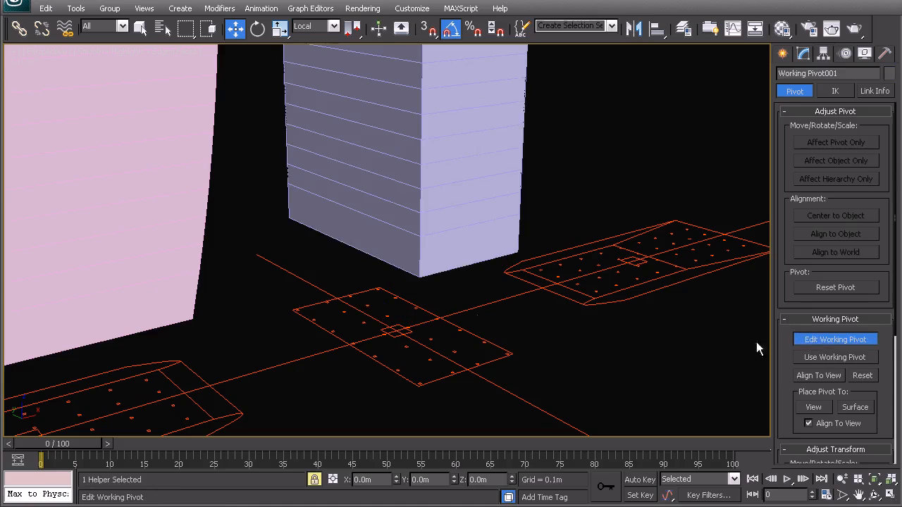
drag(434, 480, 392, 480)
key(ctrl+v)
key(Return)
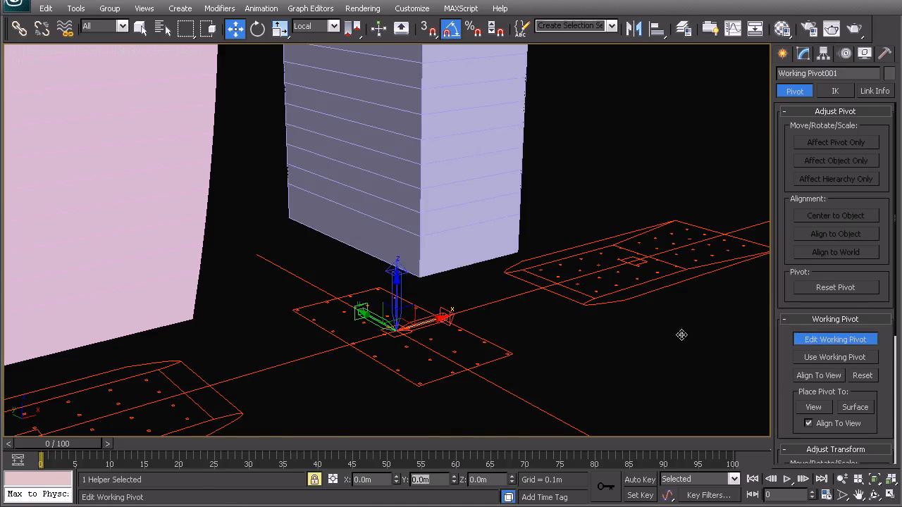
click(807, 344)
Step: Activate the working pivot as the transform centre and coordinate system
scroll(427, 310, up, 2)
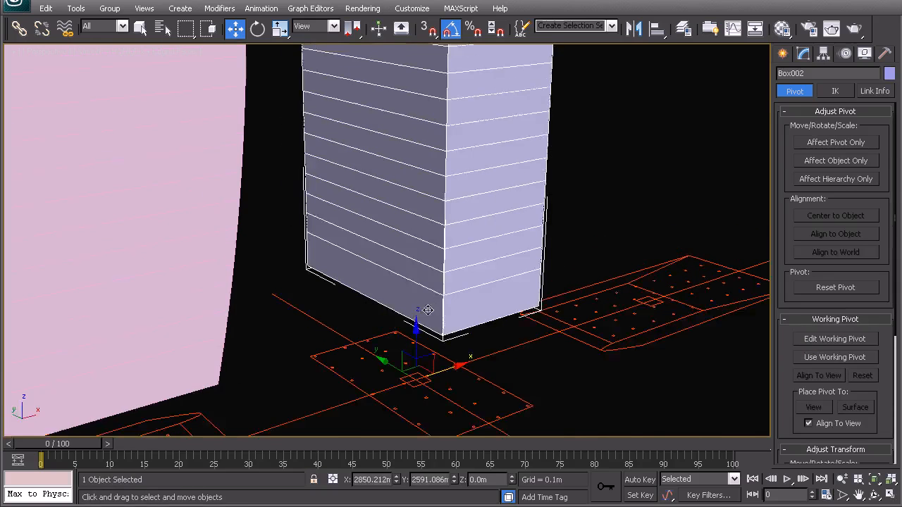
scroll(428, 310, down, 3)
click(846, 357)
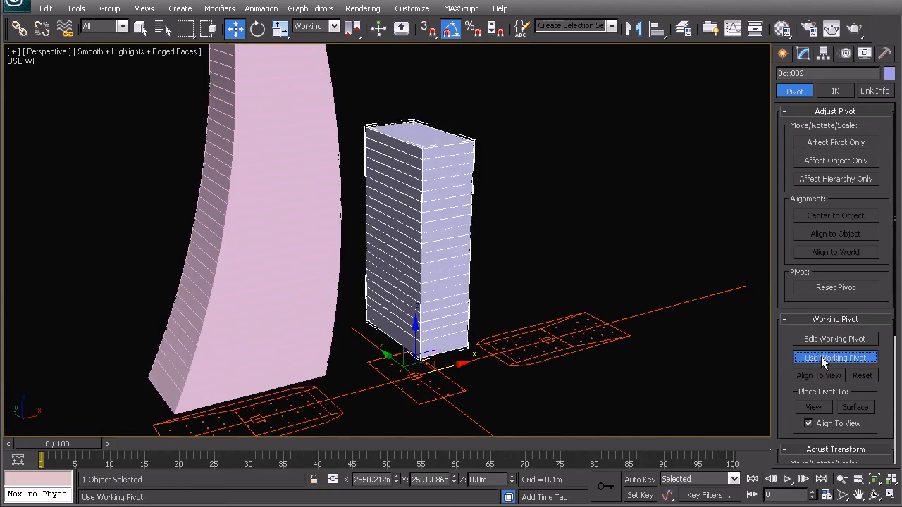
Step: Mirror the curved pink tower across the working pivot's X axis as an instance with 0.0m offset, then clear the selection
middle_drag(298, 151, 298, 203)
click(298, 203)
middle_drag(481, 174, 461, 157)
scroll(400, 238, down, 3)
scroll(286, 231, up, 3)
middle_drag(213, 236, 227, 259)
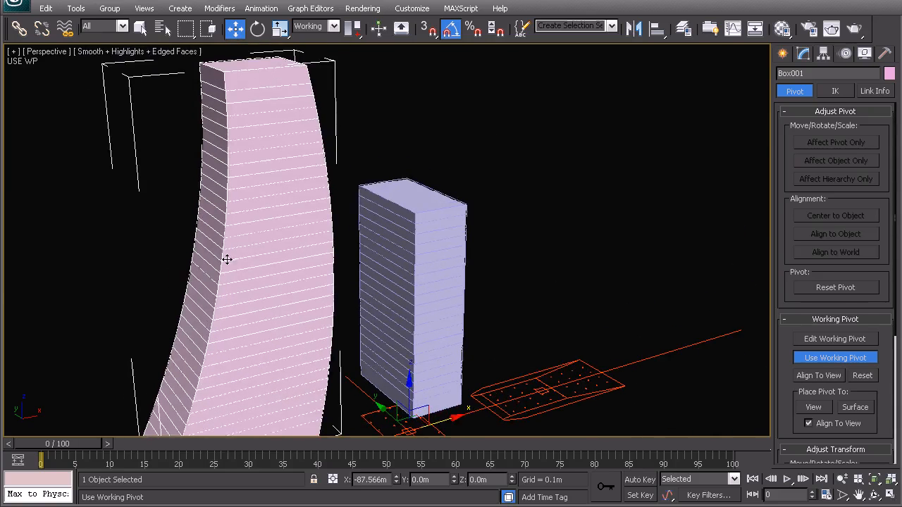
click(634, 30)
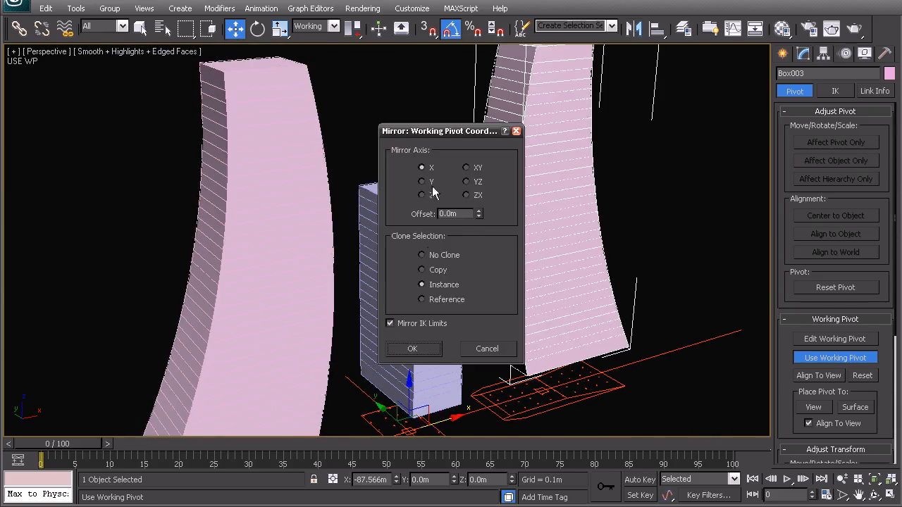
click(408, 349)
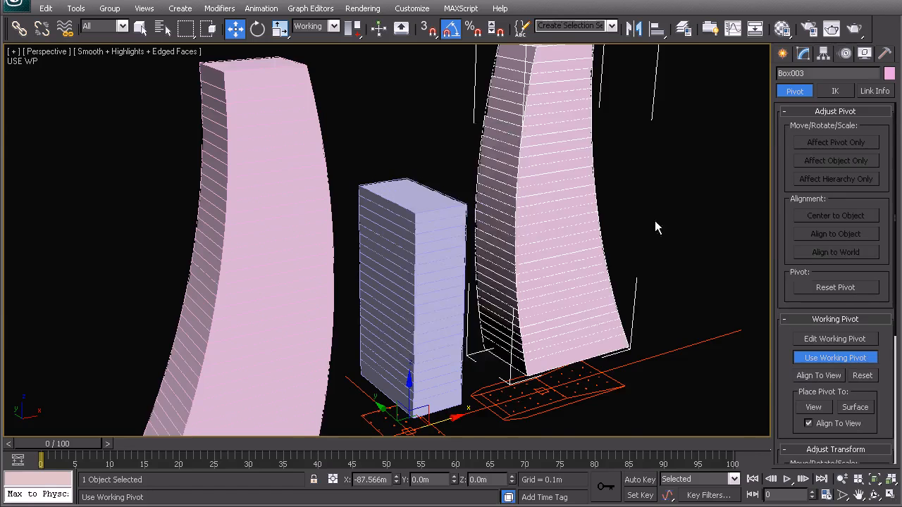
click(655, 221)
Step: Examine the two curved towers and the central box against the ground outlines and the blue reference drawings
scroll(365, 268, down, 5)
alt+middle_drag(364, 267, 367, 235)
scroll(367, 234, down, 3)
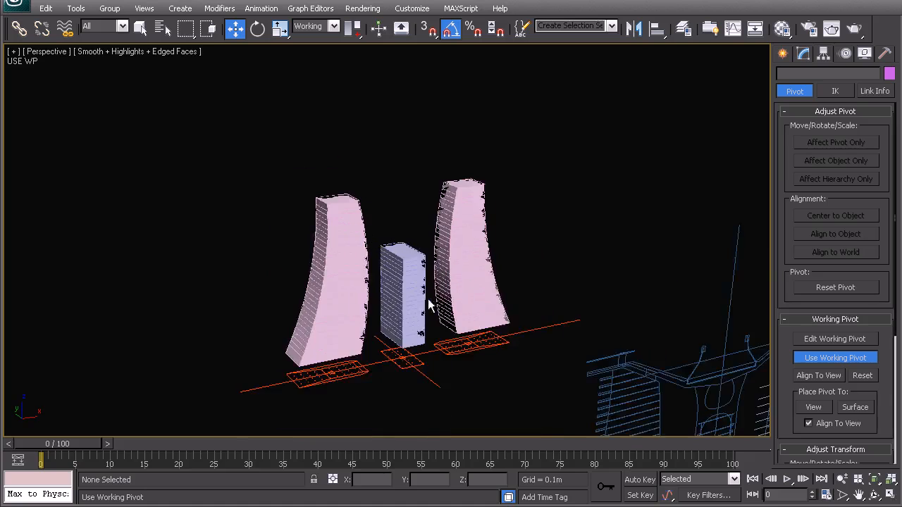
alt+middle_drag(428, 298, 413, 261)
alt+middle_drag(501, 286, 239, 165)
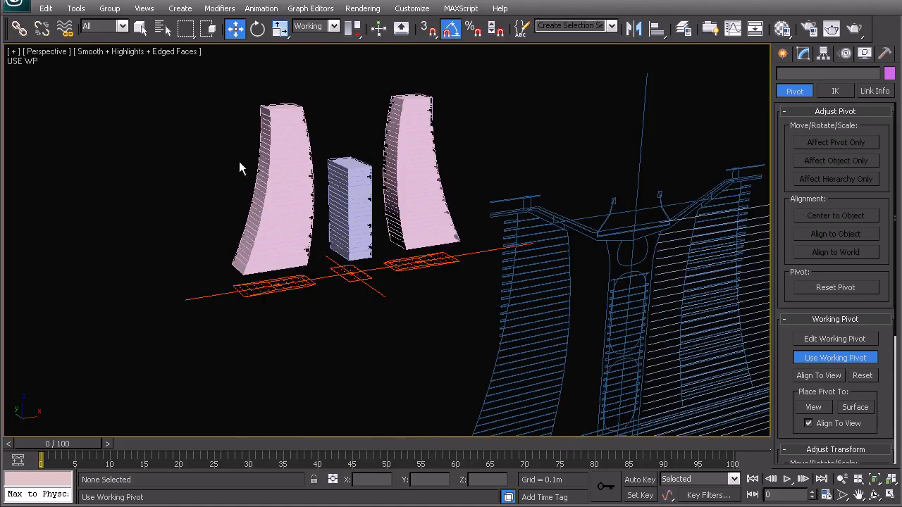
alt+middle_drag(355, 301, 417, 237)
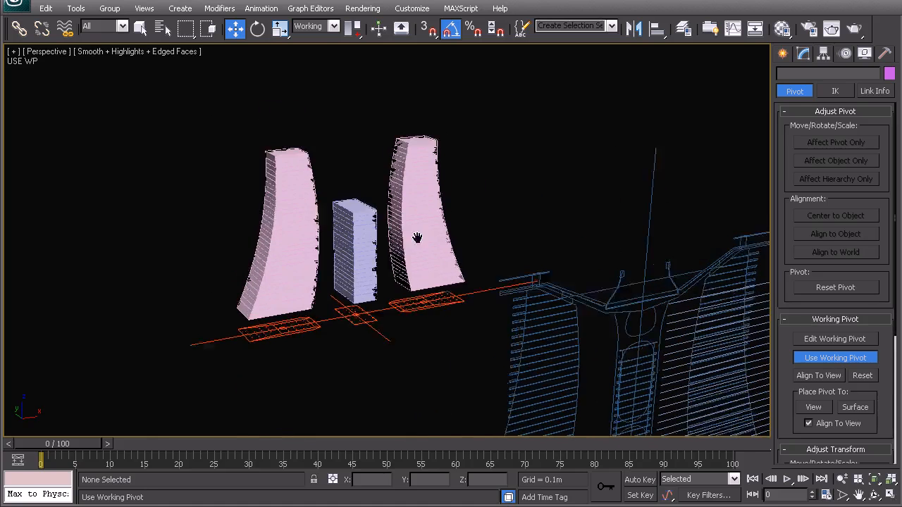
scroll(414, 231, up, 3)
mouse_move(346, 249)
alt+middle_down()
mouse_move(371, 252)
mouse_move(318, 250)
mouse_move(362, 254)
alt+middle_up()
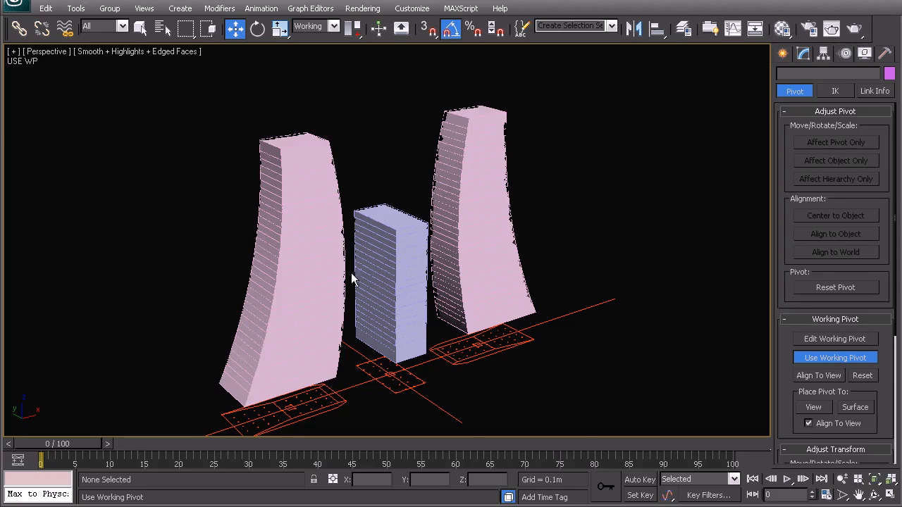
middle_drag(352, 275, 375, 262)
alt+middle_drag(474, 262, 413, 258)
alt+middle_drag(329, 298, 374, 294)
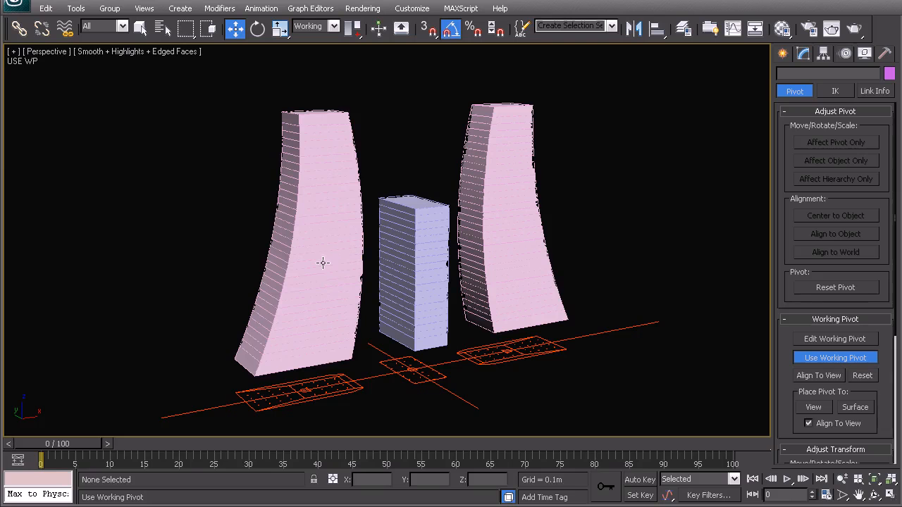
Step: Disable the Edit Poly, Taper and FFD 3x3x3 modifiers on the original curved tower, then re-enable all three
click(300, 309)
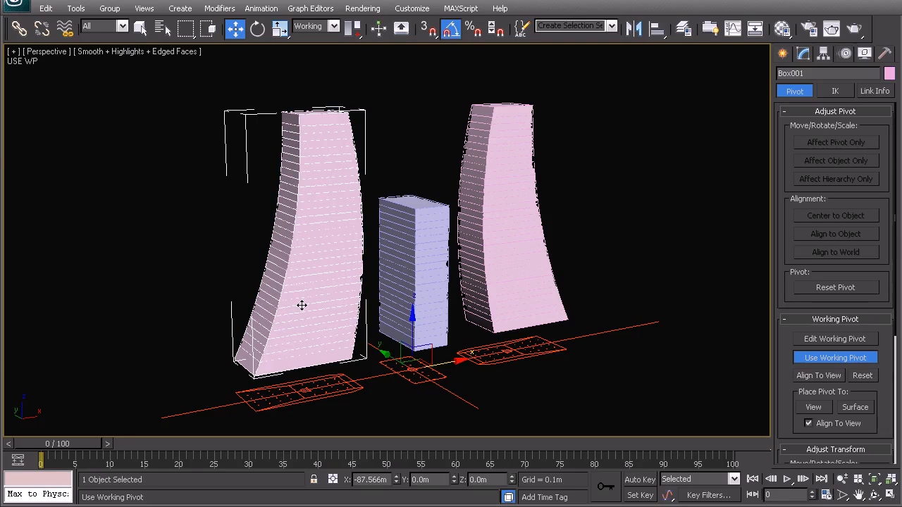
click(803, 54)
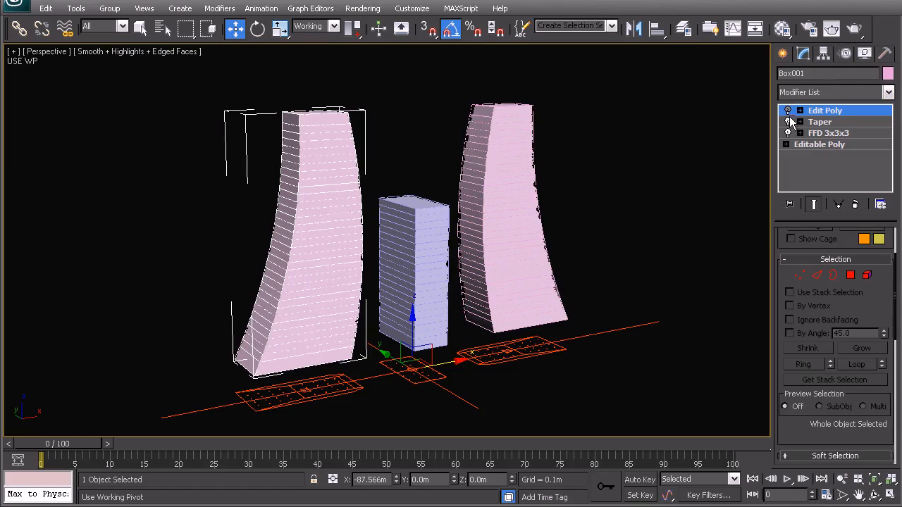
click(788, 122)
click(788, 134)
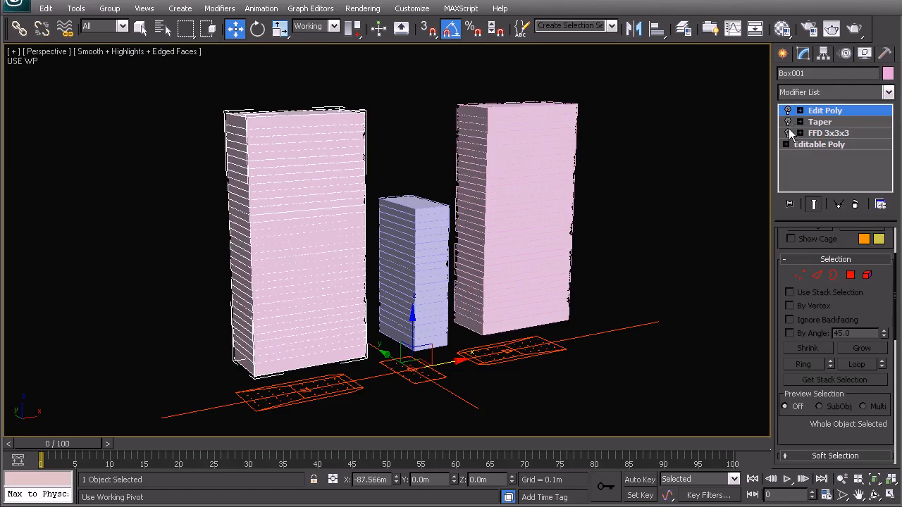
click(788, 133)
click(788, 122)
click(788, 111)
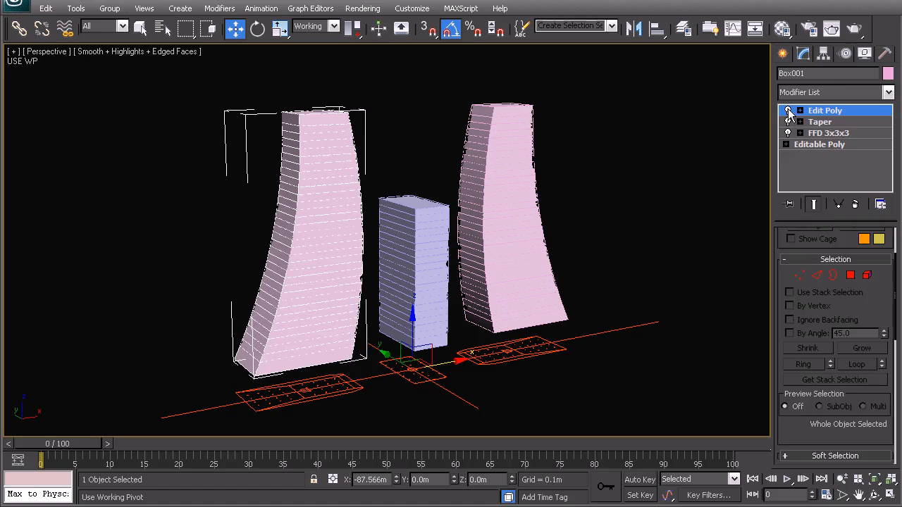
Step: Reselect the original curved tower and enter the Edge level of its Edit Poly modifier, keeping the horizontal floor edges selected
click(564, 173)
click(300, 215)
scroll(272, 306, down, 5)
middle_drag(382, 318, 201, 281)
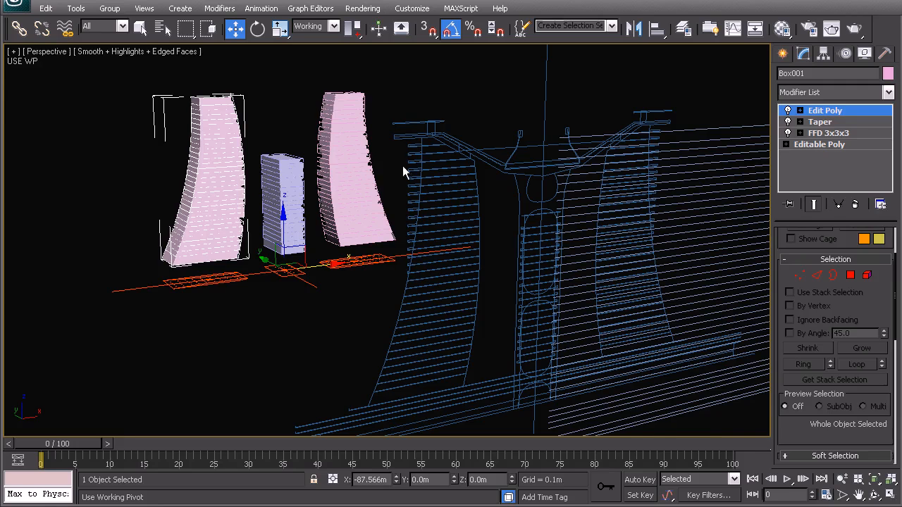
middle_drag(281, 220, 356, 274)
alt+middle_drag(279, 277, 292, 282)
scroll(291, 277, up, 5)
middle_drag(486, 189, 539, 150)
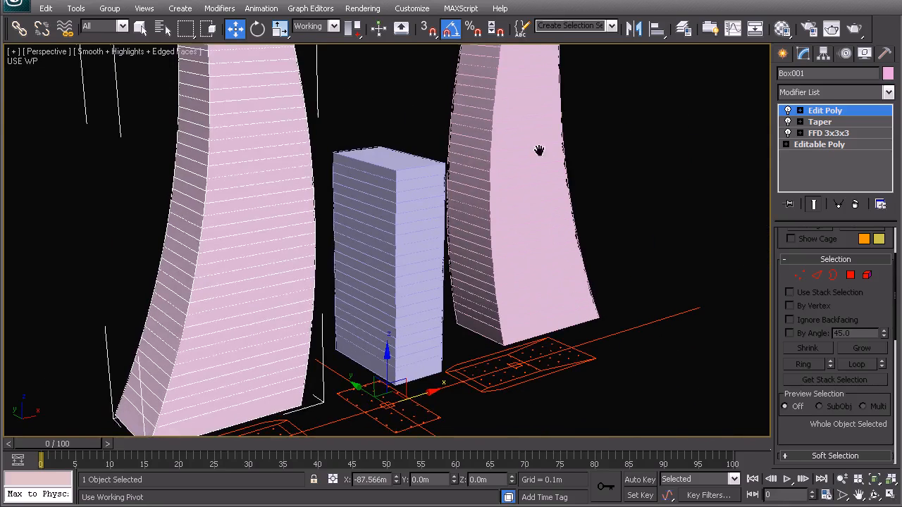
click(816, 274)
click(249, 263)
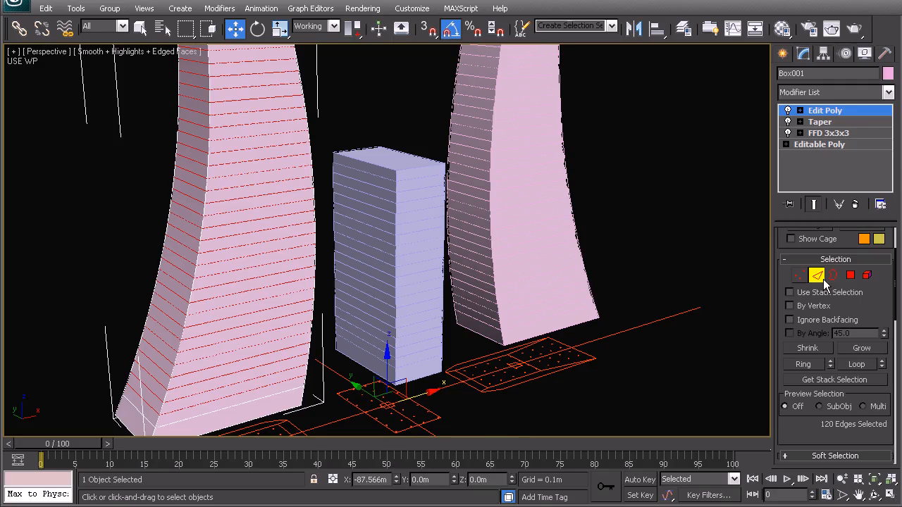
Step: Add the two front-facing edges of the lowest floor line above the tower's base to the selection and switch to wireframe display
middle_drag(269, 356, 282, 312)
ctrl+click(197, 368)
ctrl+click(176, 357)
key(F3)
alt+middle_drag(261, 327, 224, 311)
middle_drag(133, 200, 278, 213)
Step: Add all four edges of the floor line just below the curved tower's roof to the edge selection
ctrl+click(282, 190)
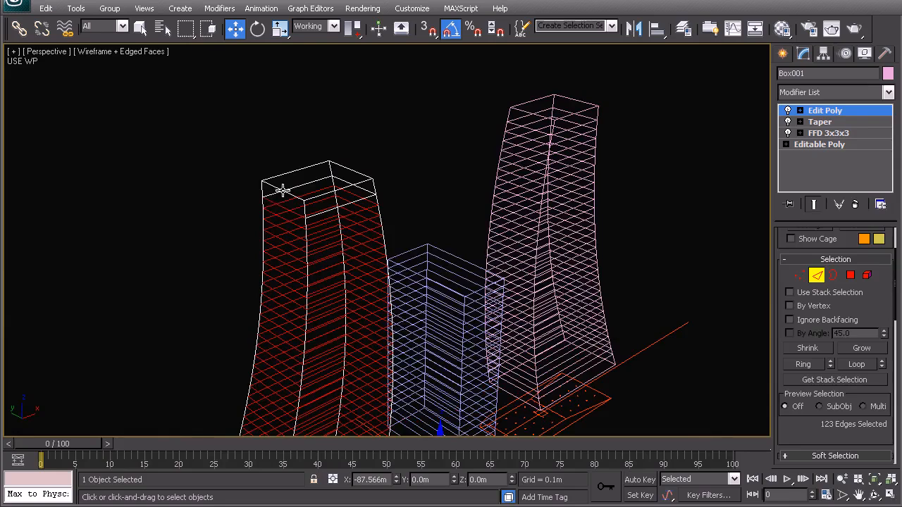
scroll(296, 209, up, 4)
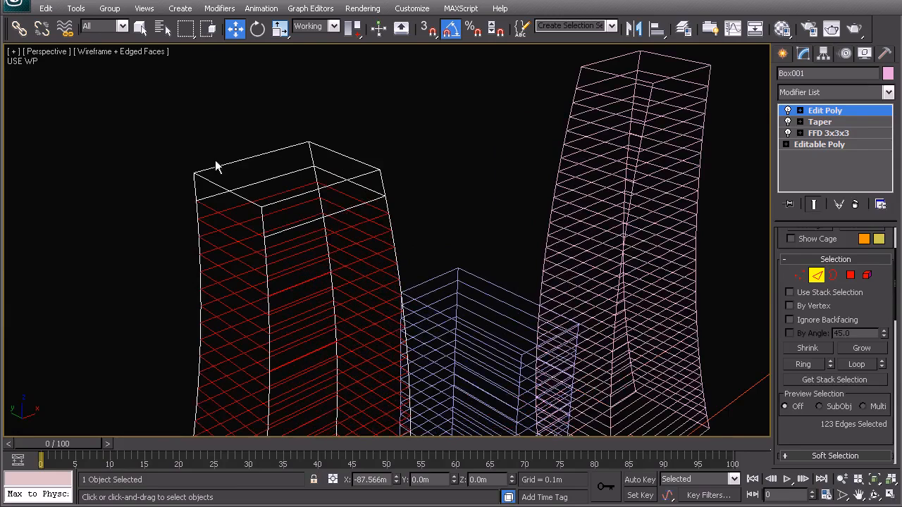
scroll(279, 197, down, 10)
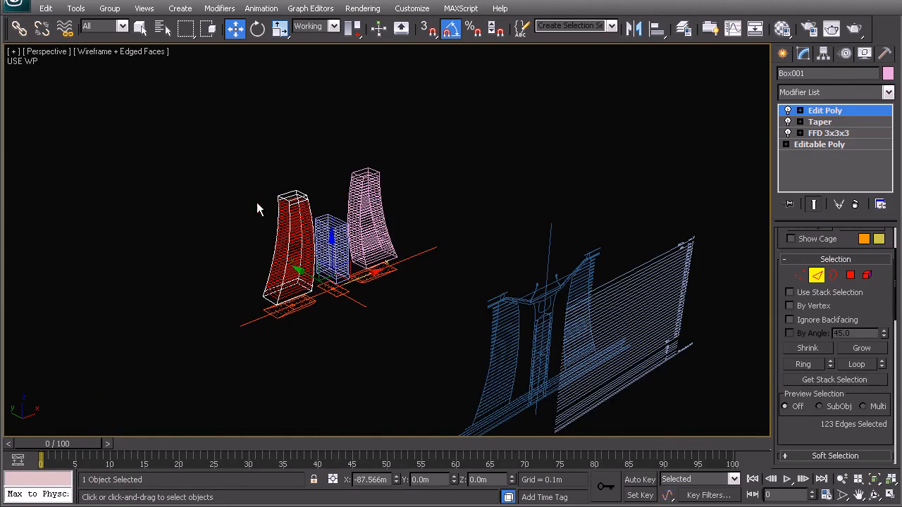
scroll(310, 255, up, 8)
ctrl+click(397, 203)
ctrl+click(388, 212)
middle_drag(338, 246, 353, 214)
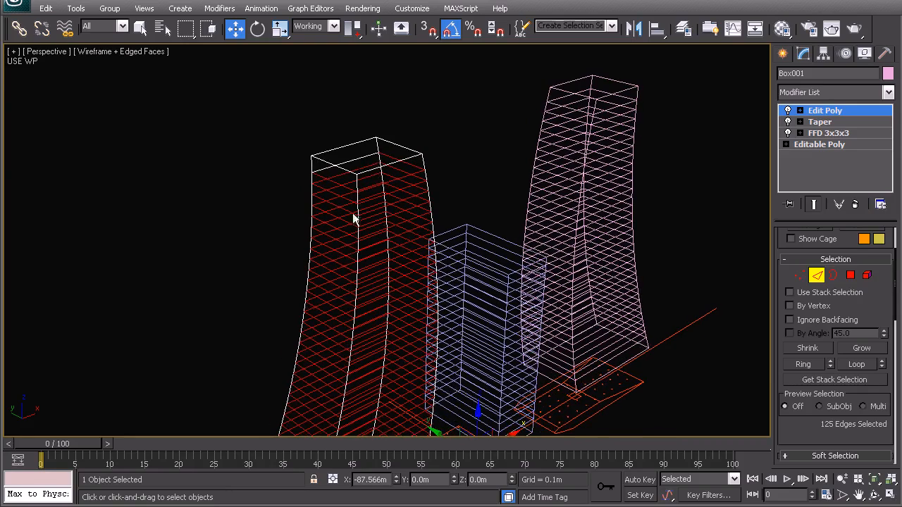
ctrl+click(356, 162)
Step: Add the two remaining rear edges of the lowest floor line above the tower's base to the edge selection
middle_drag(400, 423, 384, 281)
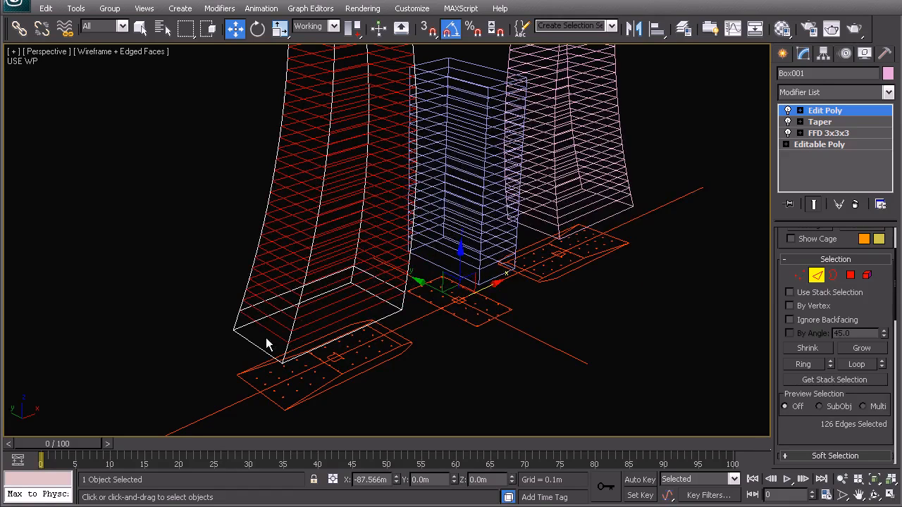
click(851, 365)
middle_drag(352, 147, 342, 255)
scroll(344, 252, down, 5)
scroll(342, 256, up, 5)
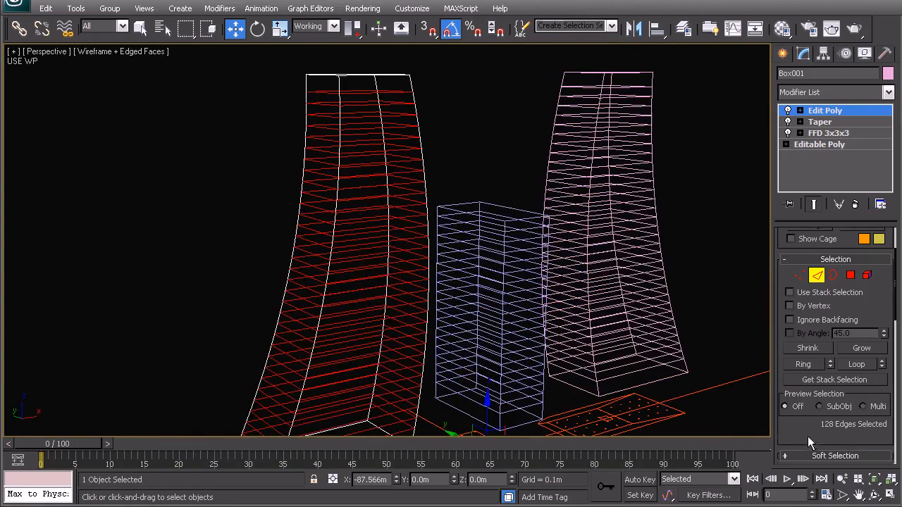
Step: Create a linear shape from the curved tower's selected floor edges, leave the sub-object level and select the new shape
scroll(807, 436, down, 5)
click(881, 325)
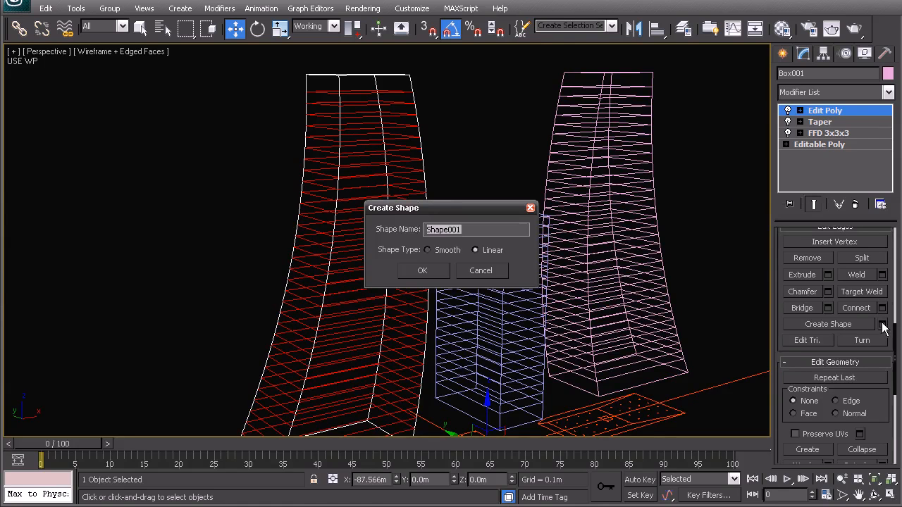
click(434, 268)
right_click(353, 233)
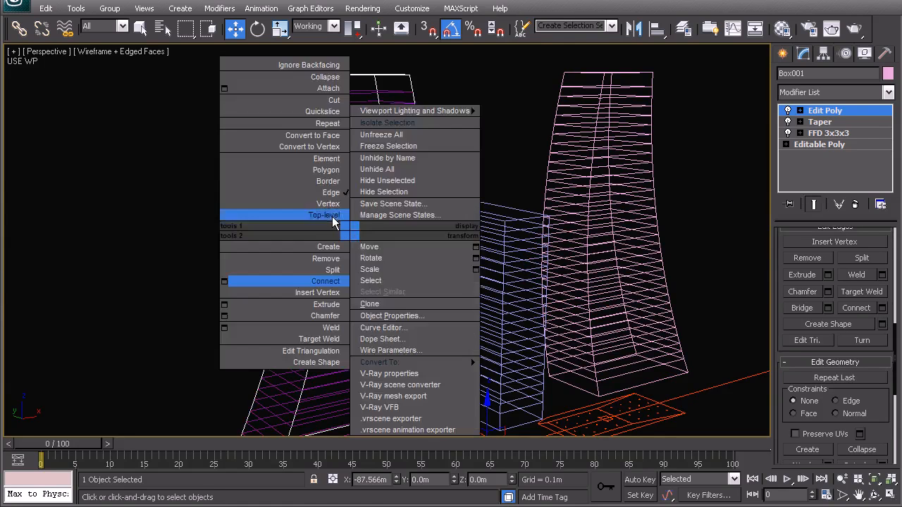
click(332, 216)
click(258, 220)
click(310, 217)
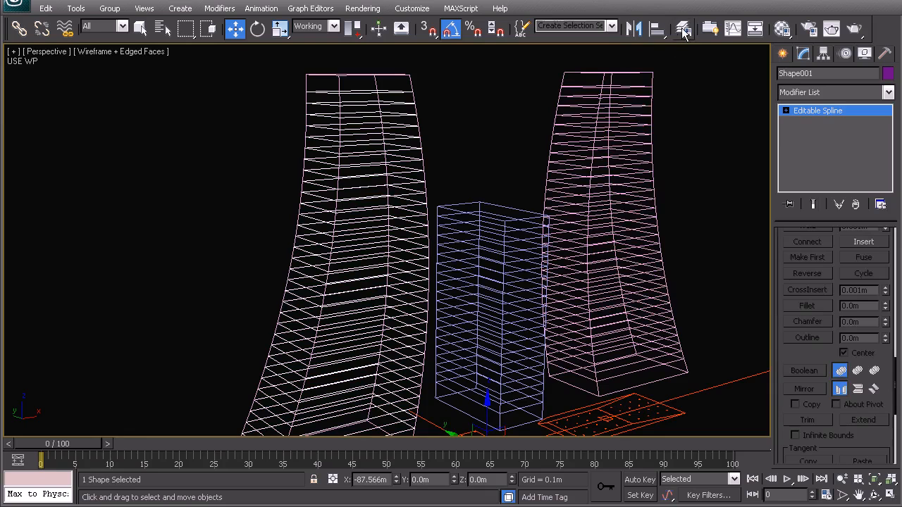
Step: Create a new layer named 03_Slabs
click(683, 29)
click(621, 105)
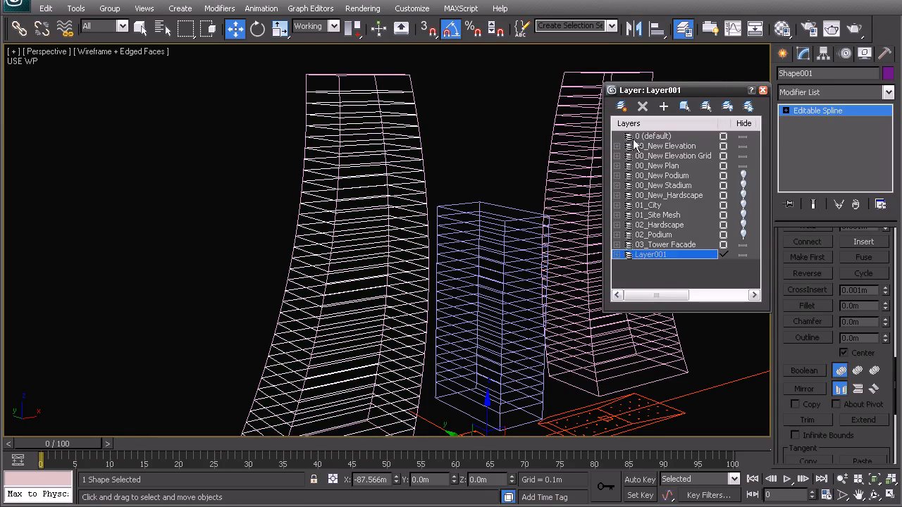
click(645, 255)
text(03_Slabs)
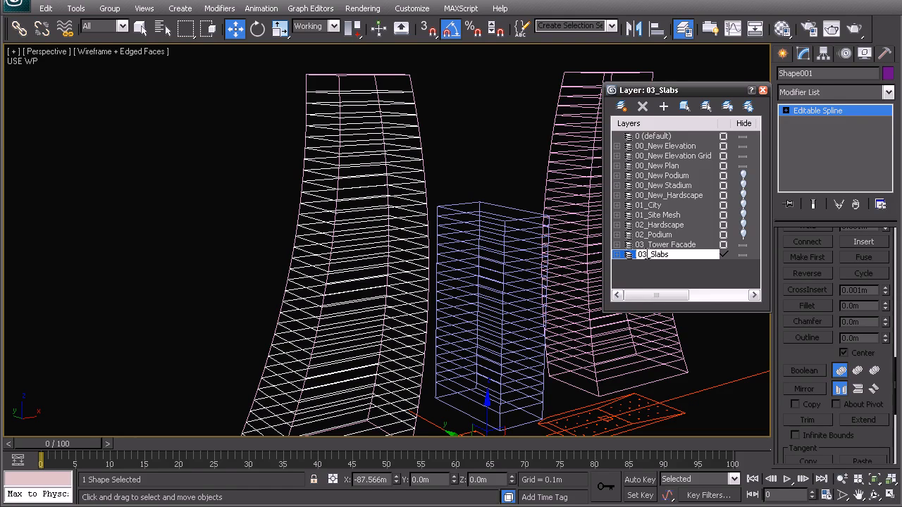
key(Return)
Step: Create another layer named 03_Balust, make 03_Tower Facade the current layer and highlight the 03_Slabs layer
click(620, 105)
click(654, 265)
text(03_Balust)
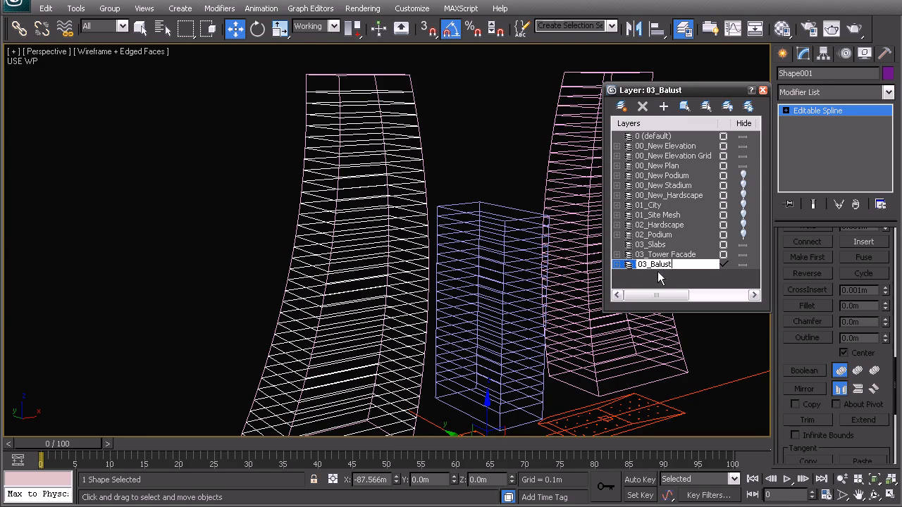
key(Return)
click(662, 255)
click(723, 254)
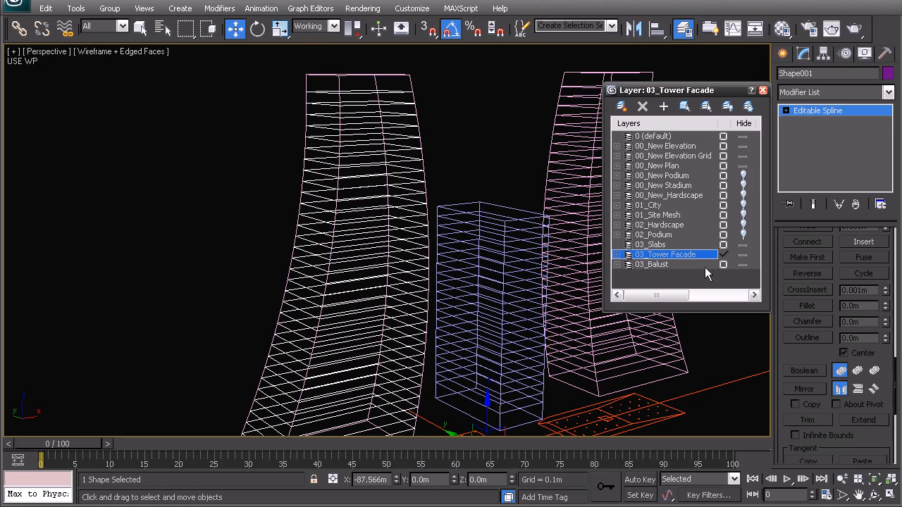
click(654, 245)
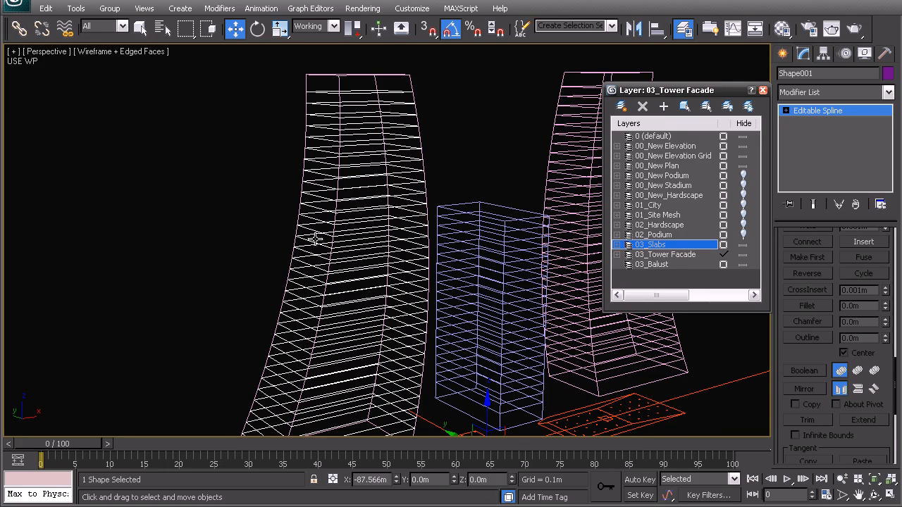
alt+middle_drag(386, 259, 335, 269)
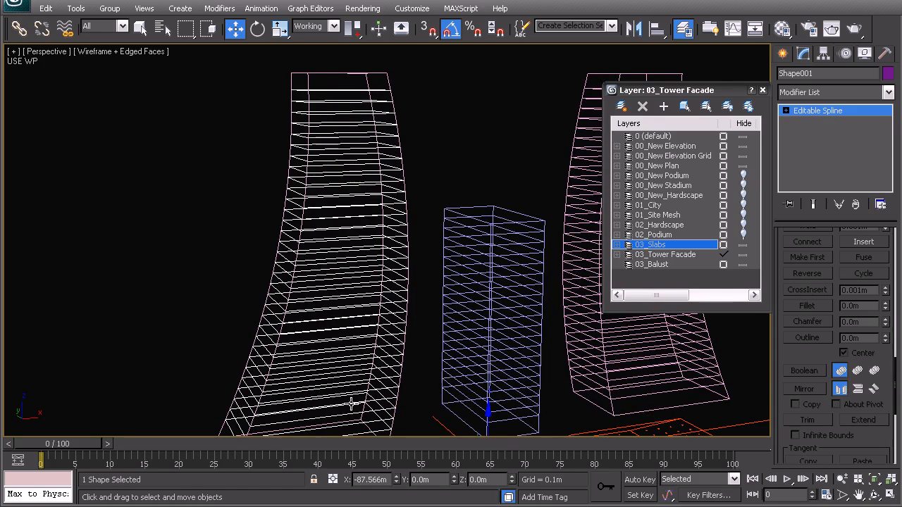
click(827, 96)
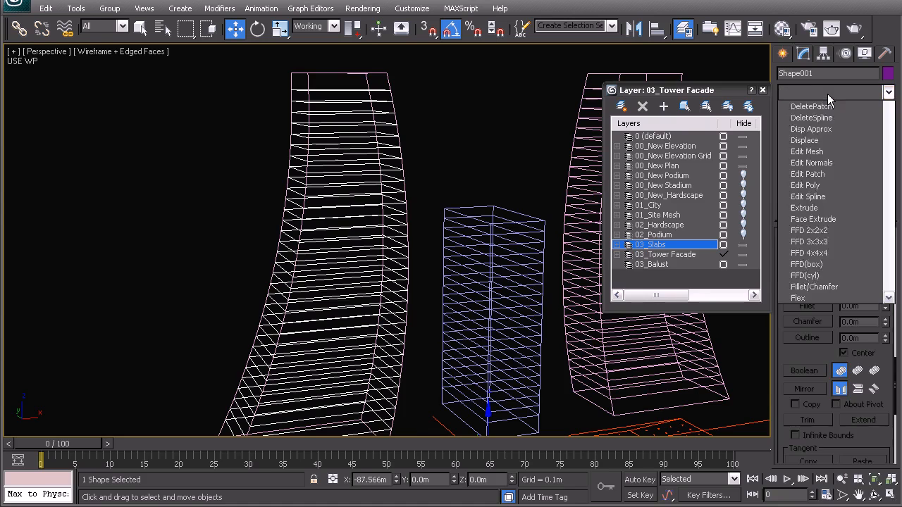
click(814, 391)
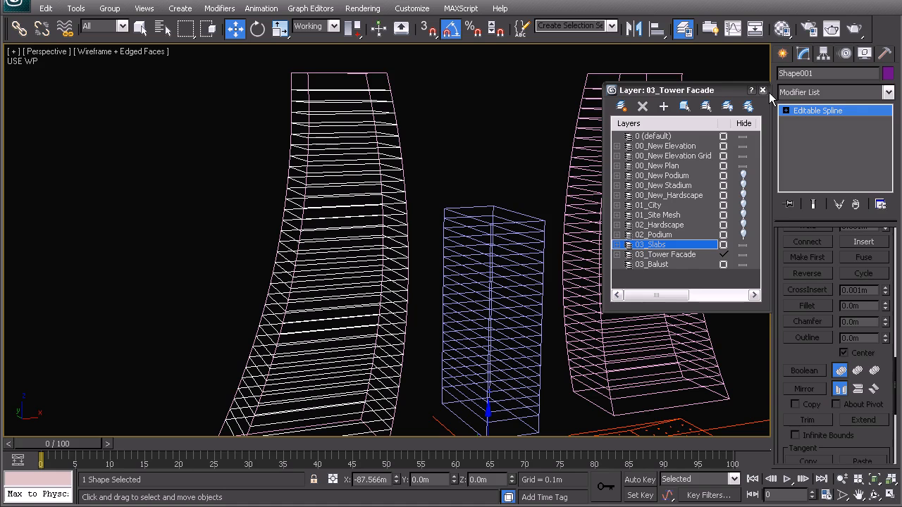
Step: Select all splines of the floor-edge shape at the Spline level and outline them by 0.1 m with Center enabled
drag(893, 362, 894, 229)
click(853, 283)
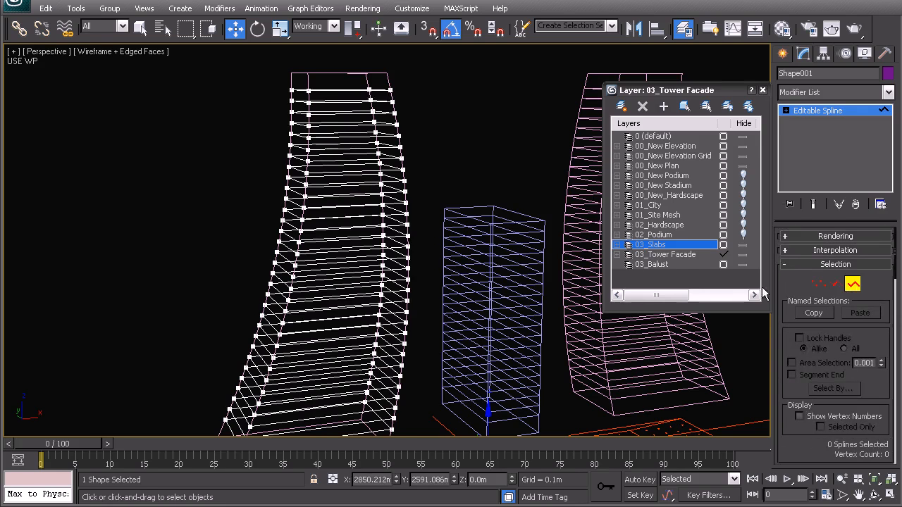
alt+middle_drag(396, 244, 388, 257)
key(ctrl+a)
middle_drag(358, 283, 369, 246)
scroll(292, 354, up, 5)
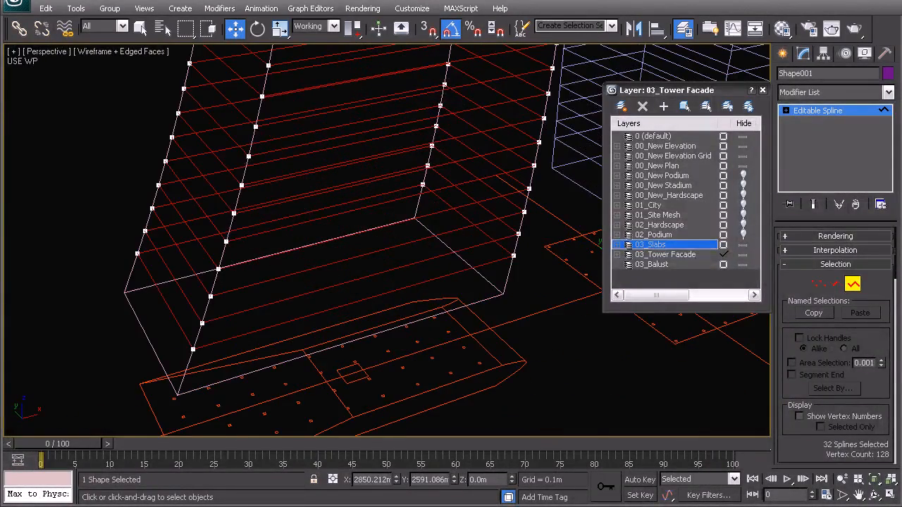
drag(896, 272, 896, 398)
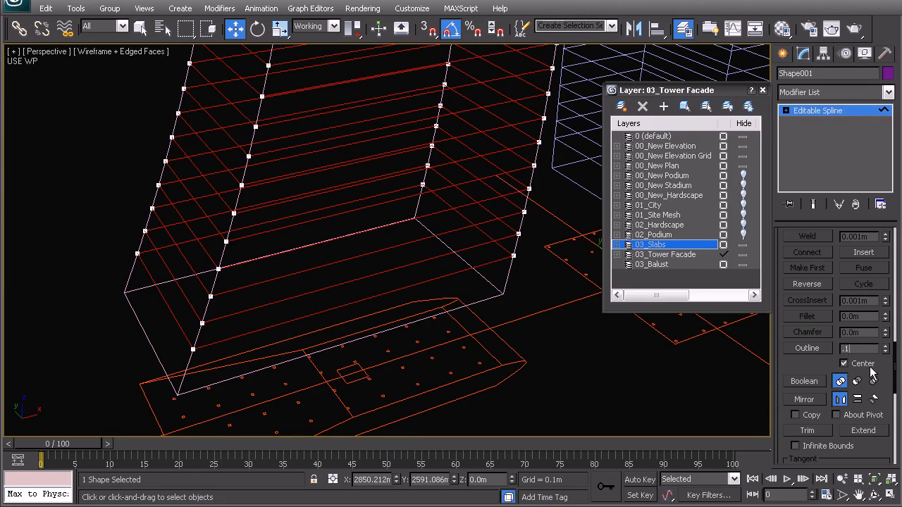
key(Return)
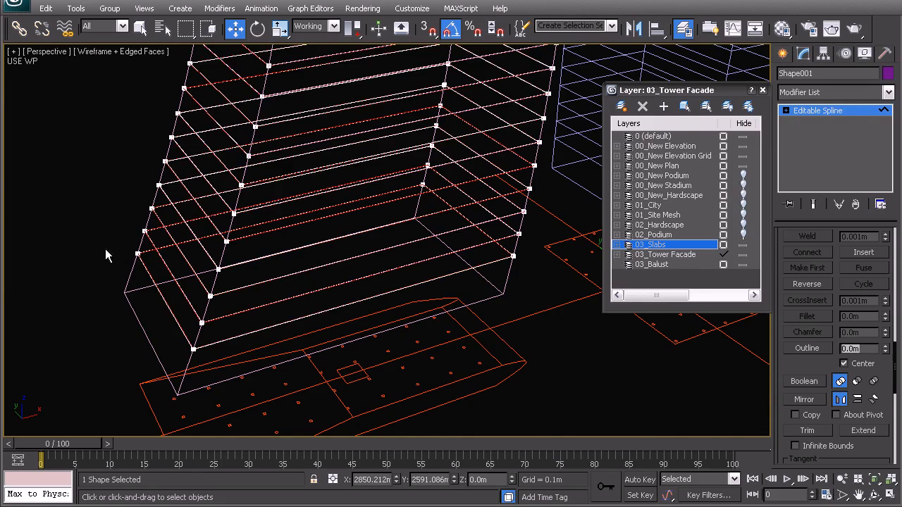
Step: Enter the Vertex level of the shape and start selecting the outer corner vertices on the tower's lower floors
scroll(219, 243, up, 10)
scroll(296, 278, up, 4)
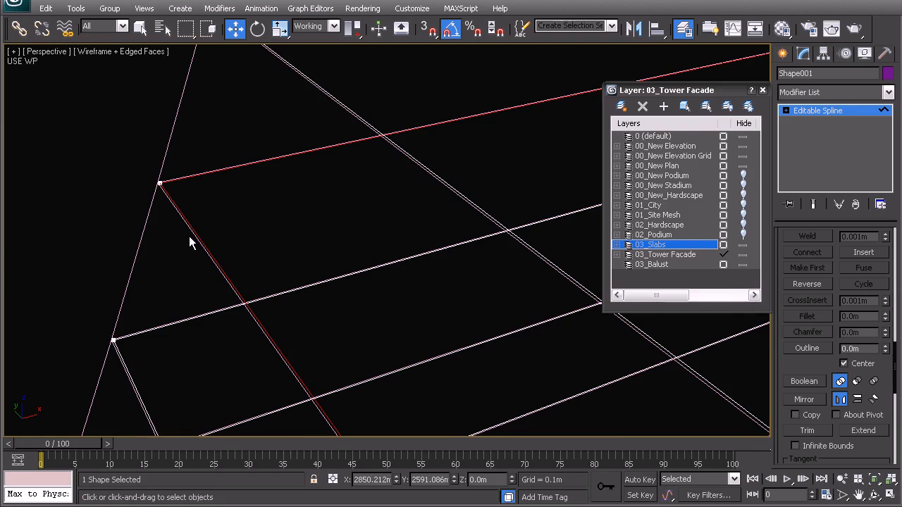
middle_drag(187, 233, 205, 221)
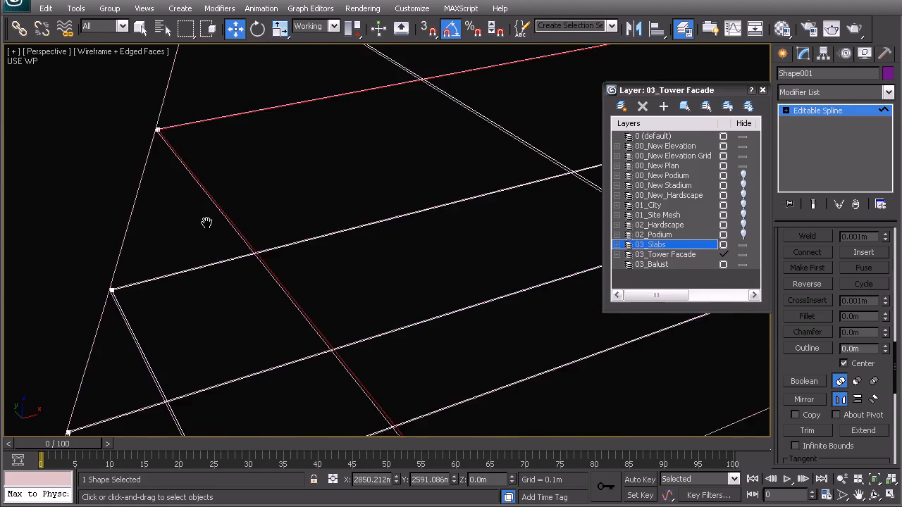
scroll(518, 203, down, 5)
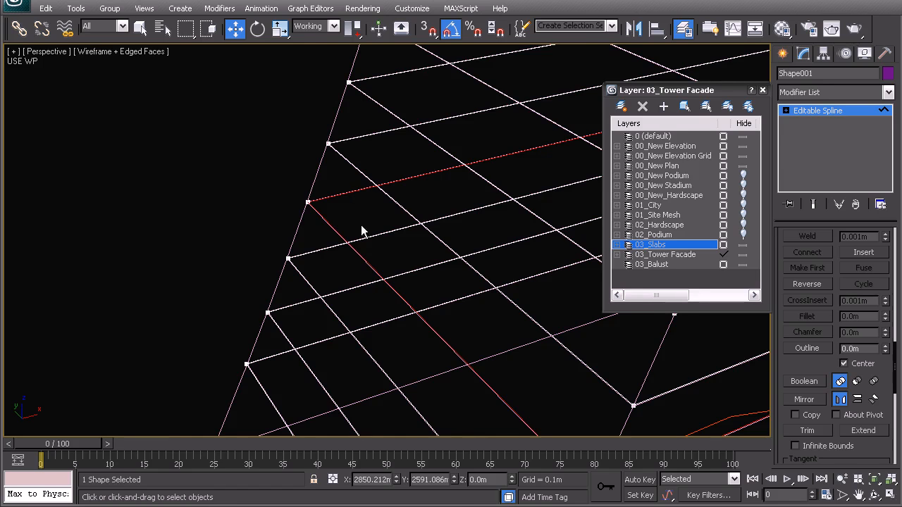
middle_drag(363, 231, 343, 240)
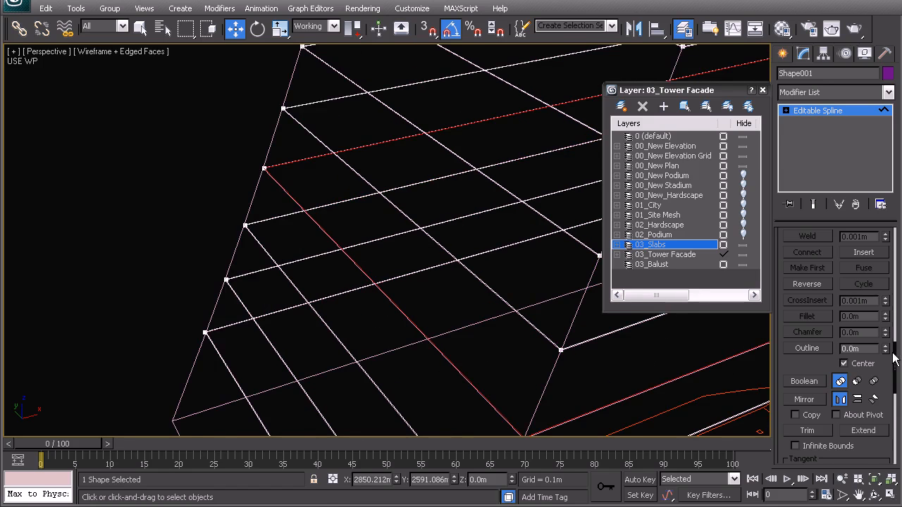
drag(895, 360, 829, 282)
click(818, 283)
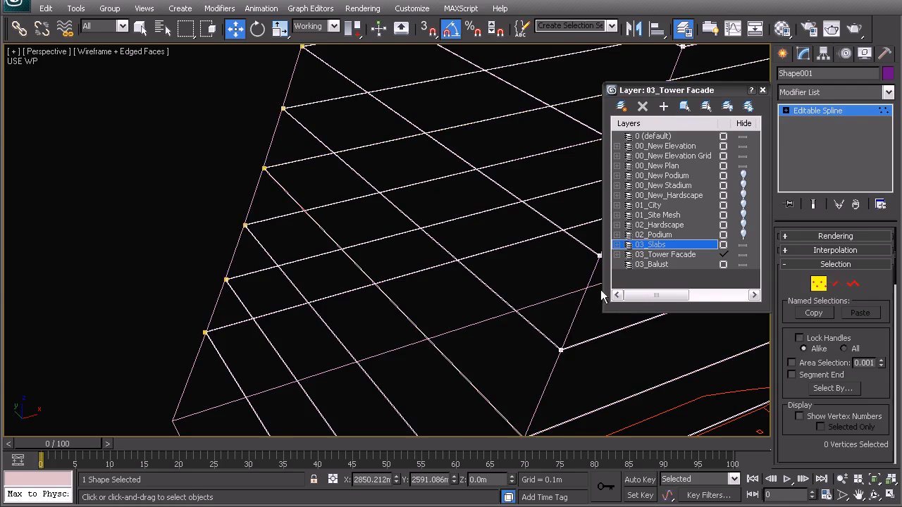
alt+middle_drag(363, 239, 380, 261)
scroll(387, 244, down, 3)
drag(220, 132, 311, 263)
Step: Add the outer corner vertices of all remaining floors up to the roof to the selection and show the Front view
scroll(329, 246, down, 5)
middle_drag(372, 176, 363, 308)
ctrl+drag(254, 242, 345, 367)
ctrl+drag(300, 219, 354, 287)
ctrl+drag(332, 156, 374, 219)
middle_drag(391, 156, 390, 263)
ctrl+drag(319, 103, 395, 322)
middle_drag(374, 324, 314, 295)
key(f)
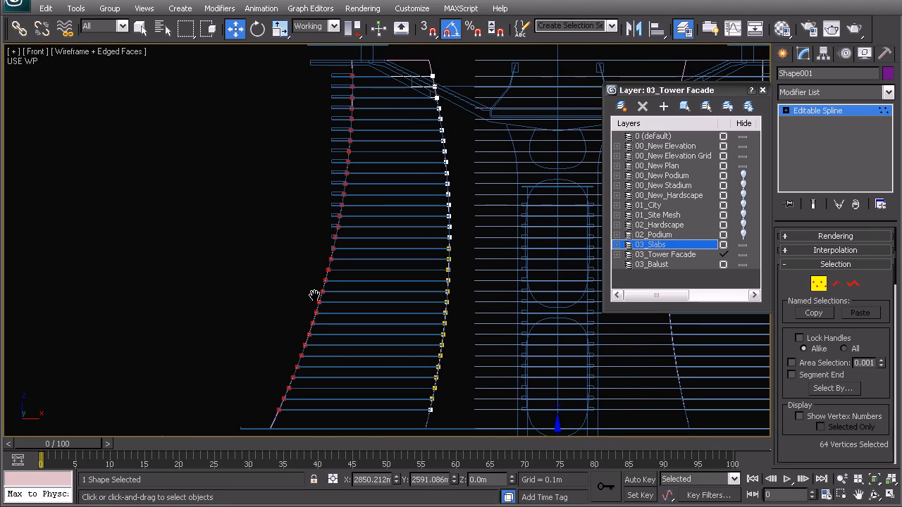
Step: Deselect the lower-floor corner vertices, keeping only the upper floors where the elevation drawing shows slabs projecting beyond the curved facade
middle_drag(365, 210, 371, 225)
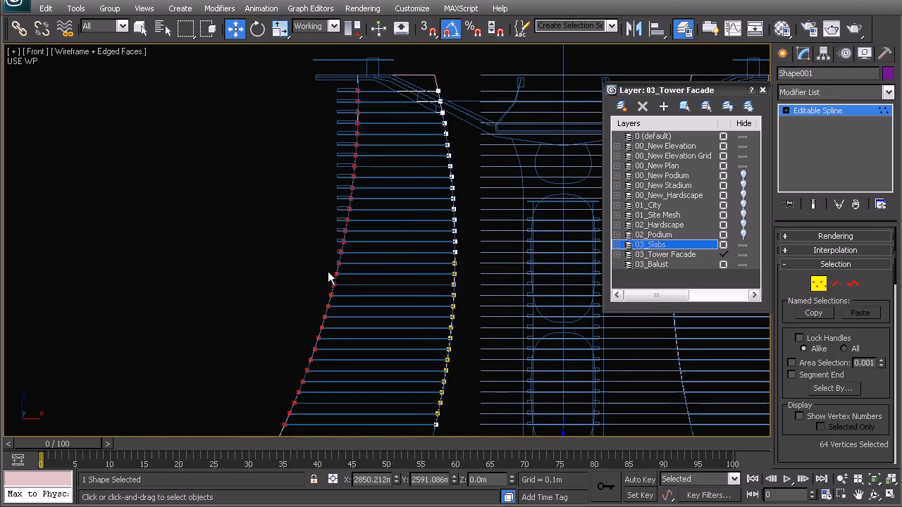
middle_drag(329, 277, 346, 213)
alt+drag(350, 256, 336, 241)
alt+drag(344, 376, 275, 237)
scroll(322, 223, up, 3)
middle_drag(322, 223, 401, 291)
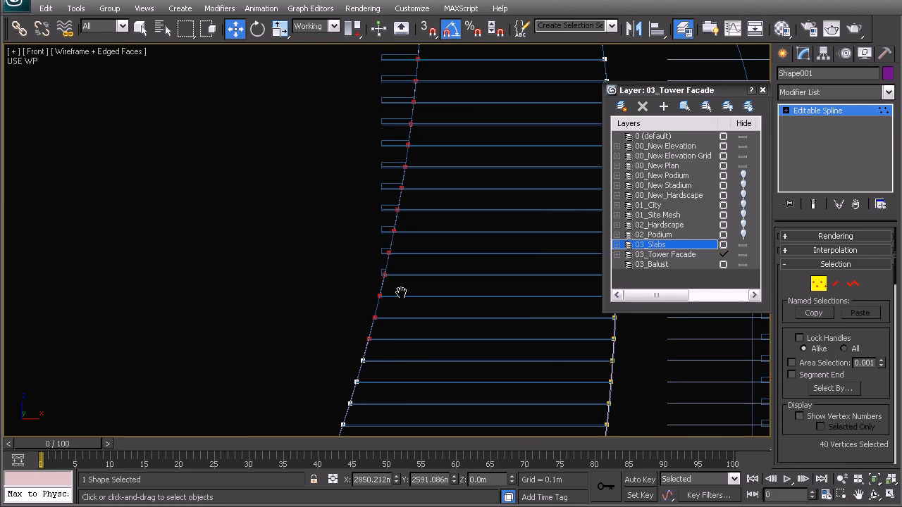
scroll(366, 283, up, 5)
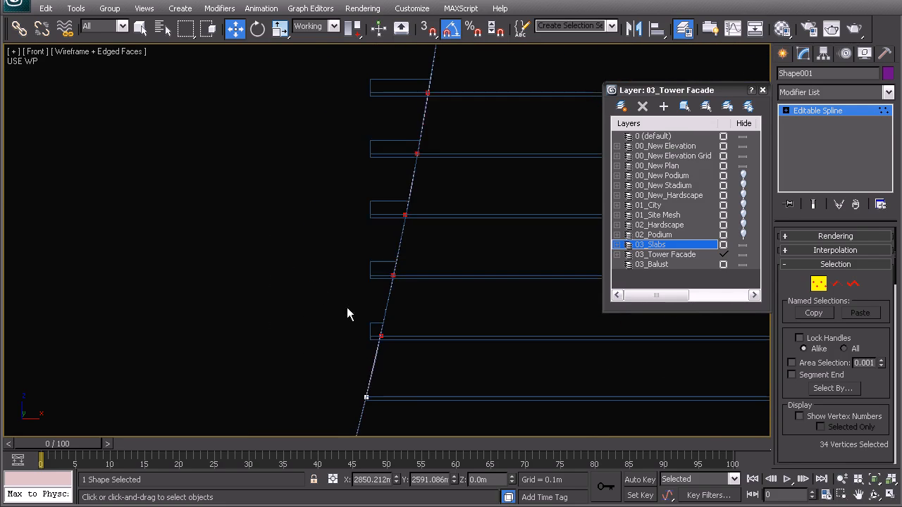
scroll(356, 282, down, 8)
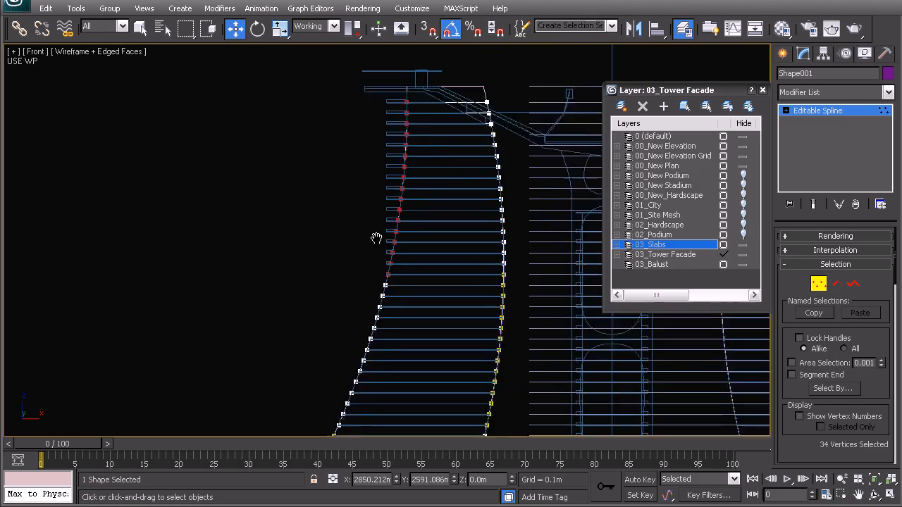
Step: Turn off the working pivot and return to the floor-edge shape's modifier settings
middle_drag(411, 288, 394, 250)
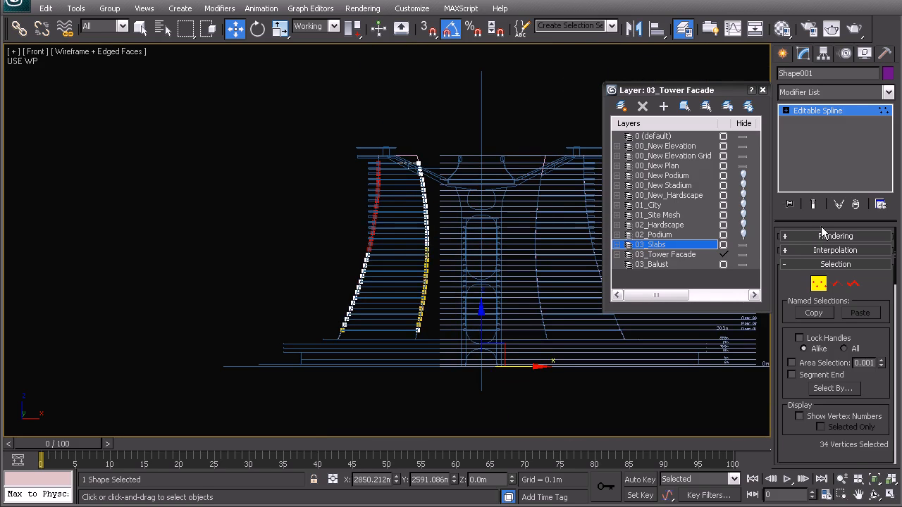
click(823, 54)
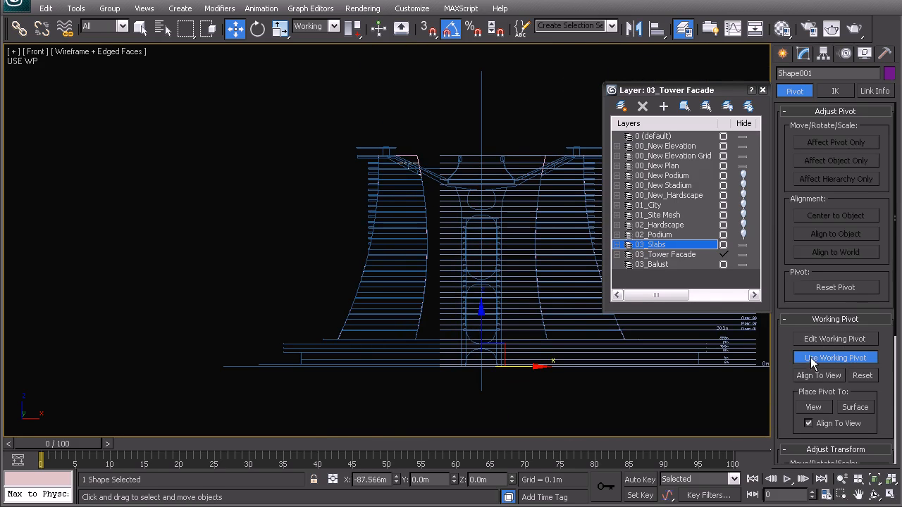
click(811, 358)
click(804, 54)
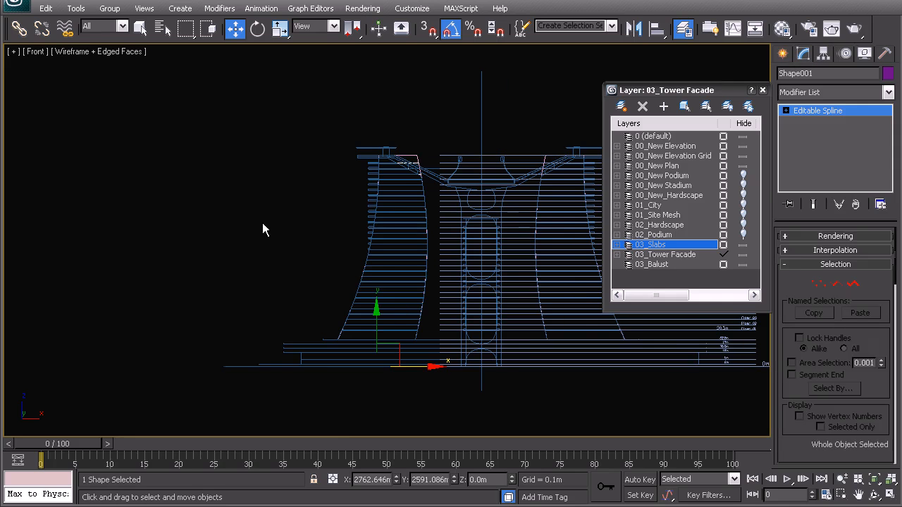
scroll(392, 235, up, 5)
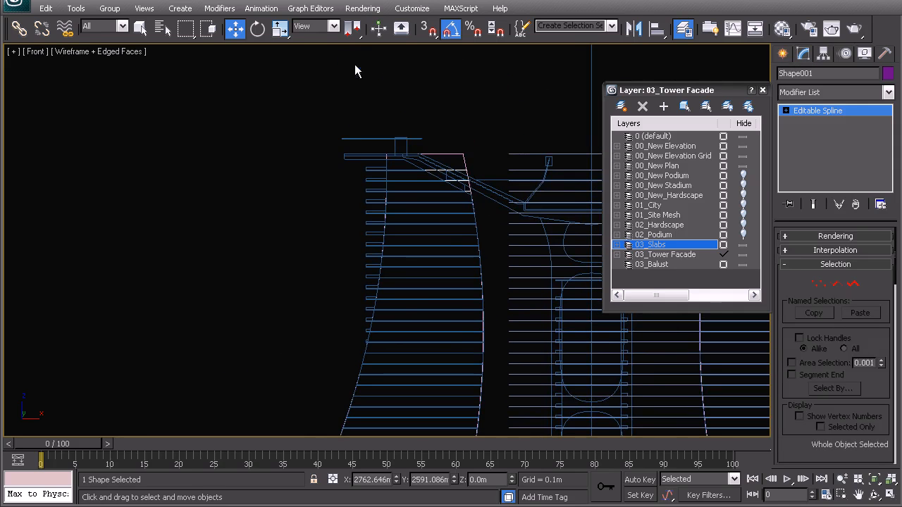
scroll(368, 259, up, 4)
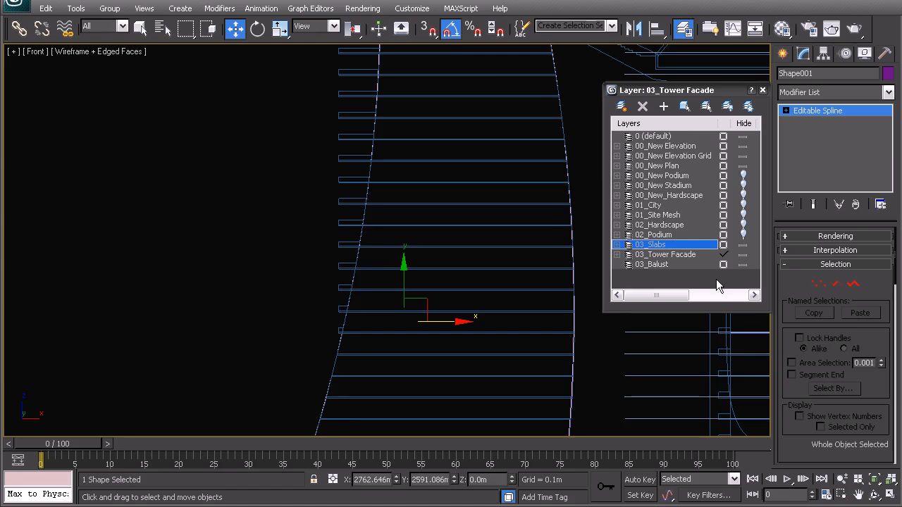
Step: Re-enter the Vertex level and move the selected upper-floor corner vertices outward from the tower by about 21 m along X
click(817, 283)
scroll(412, 242, down, 5)
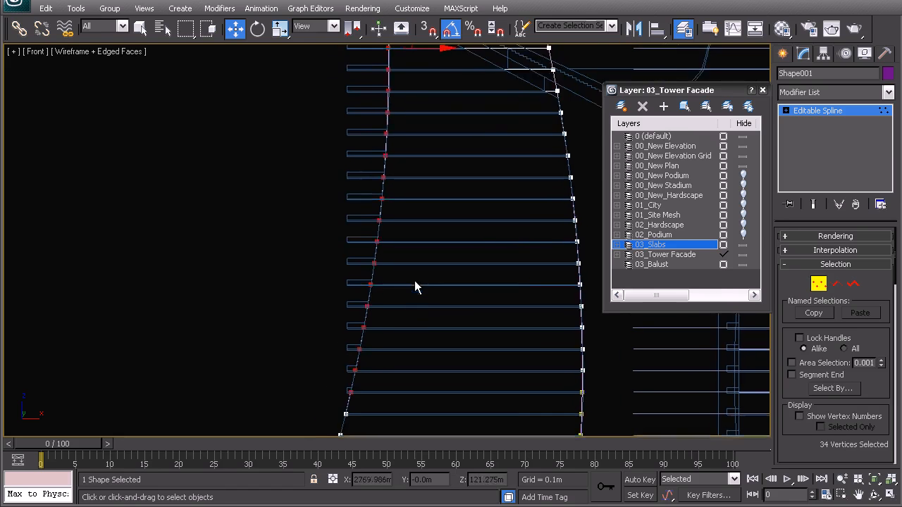
scroll(403, 206, up, 4)
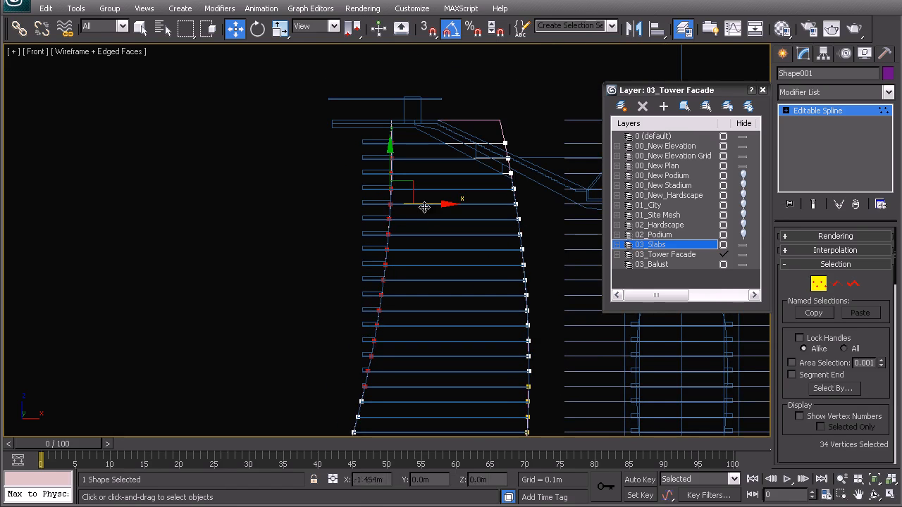
drag(415, 206, 360, 218)
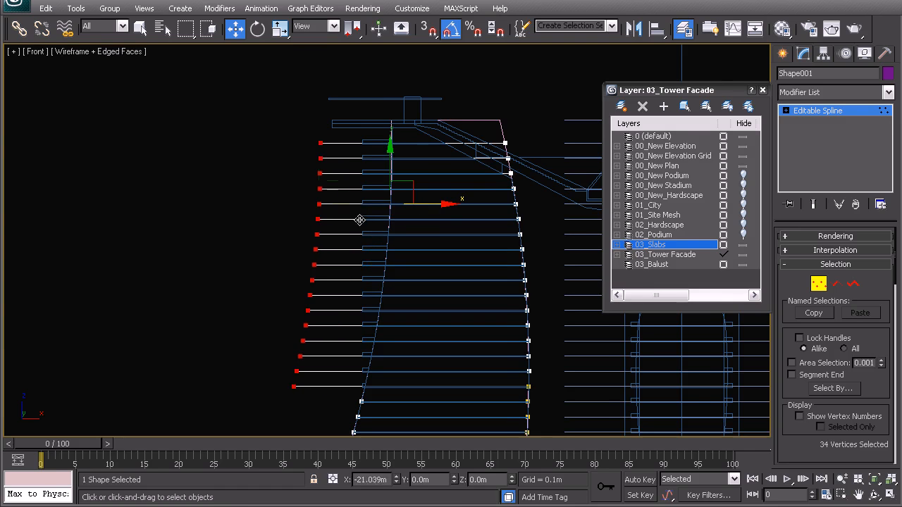
middle_drag(360, 218, 349, 209)
middle_drag(348, 244, 348, 225)
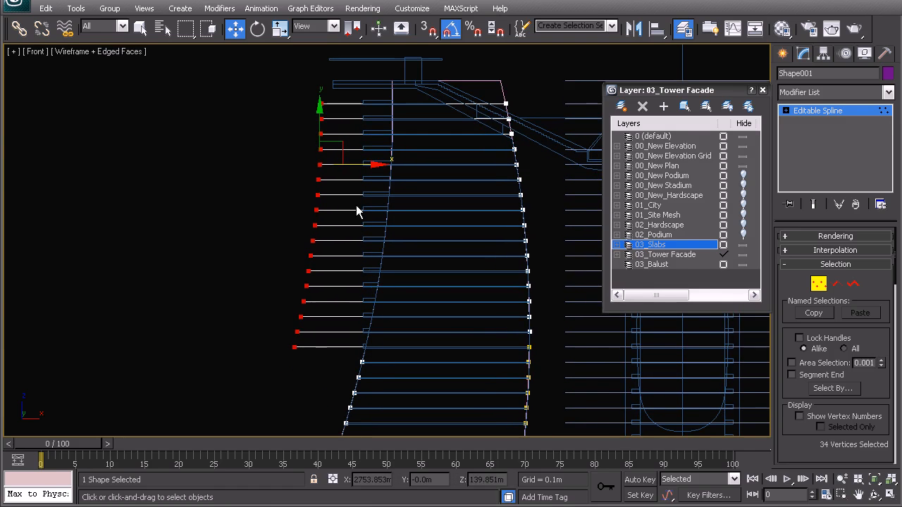
Step: Scale the selected upper-floor vertices along X about their common selection center until they line up in one vertical line
key(r)
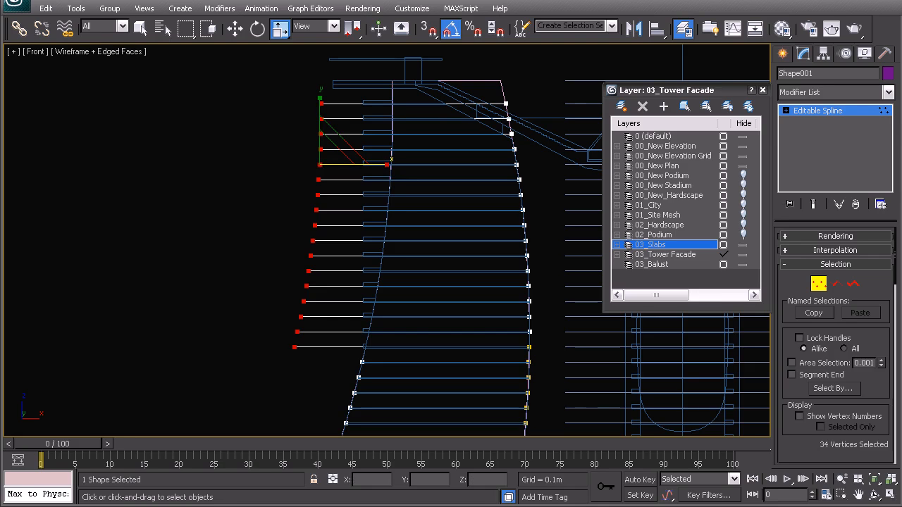
drag(352, 27, 354, 74)
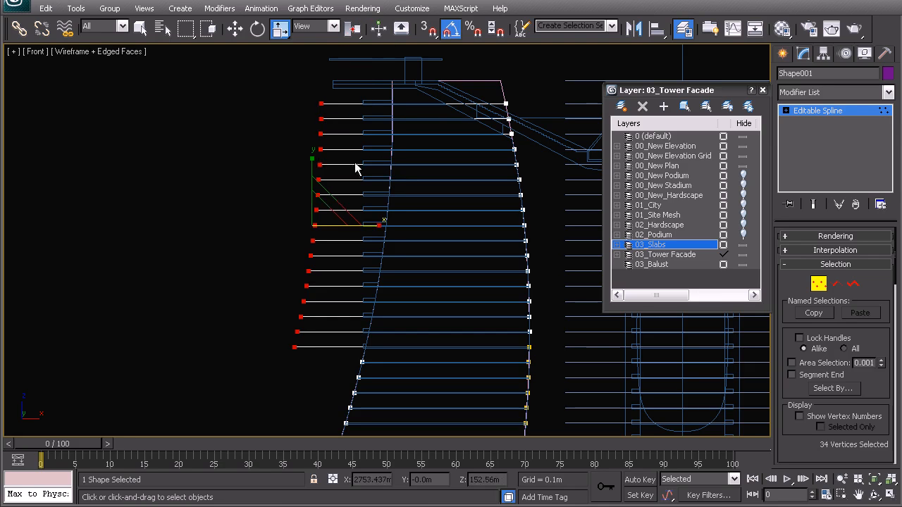
drag(379, 224, 308, 226)
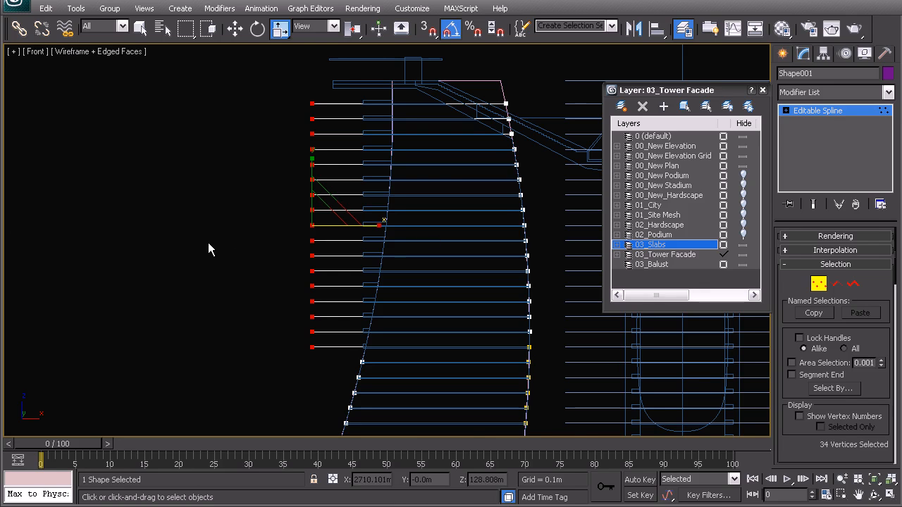
scroll(413, 178, up, 2)
scroll(380, 217, down, 2)
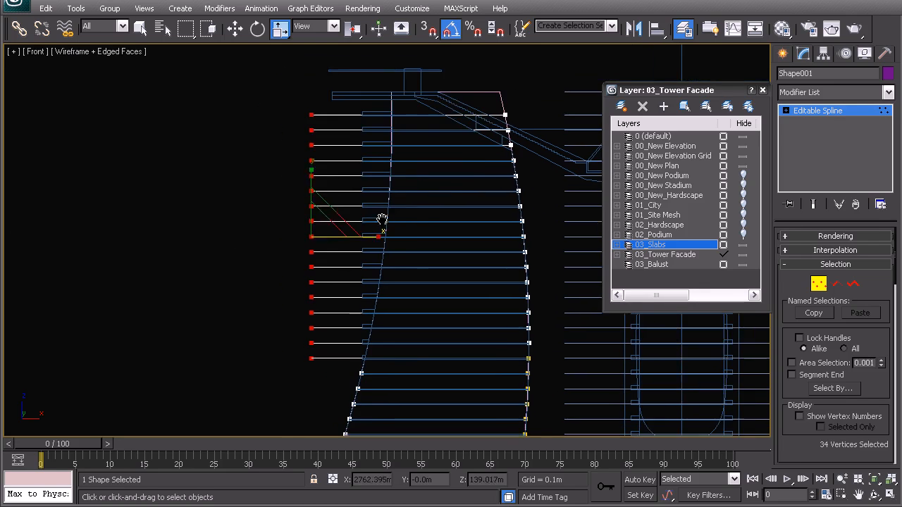
Step: Move the aligned vertices along X until they meet the outer ends of the slabs in the elevation drawing
key(w)
scroll(339, 223, up, 6)
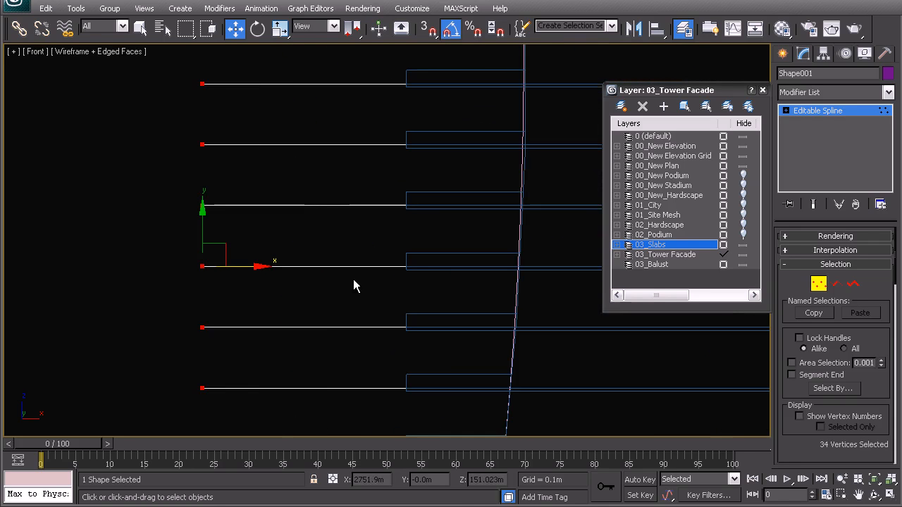
drag(250, 266, 436, 270)
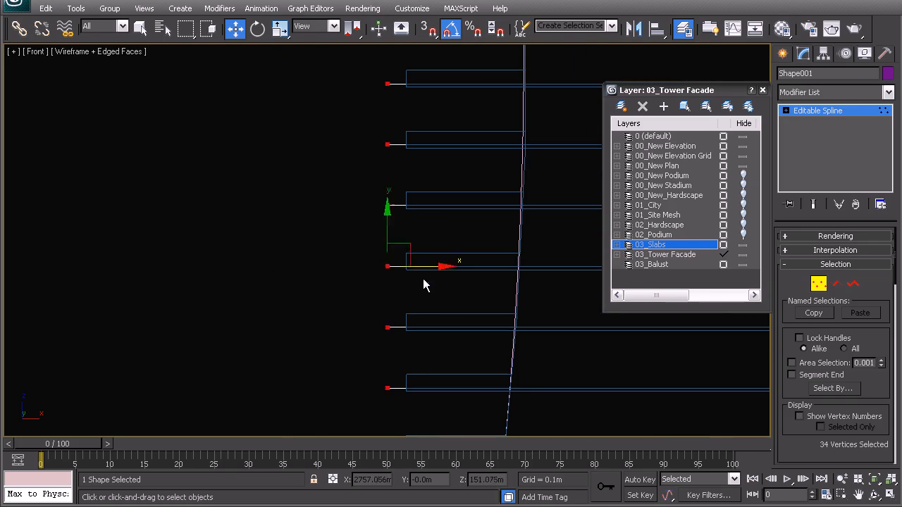
scroll(425, 284, up, 6)
middle_drag(389, 325, 330, 273)
scroll(330, 274, up, 2)
drag(339, 306, 445, 302)
scroll(395, 260, down, 5)
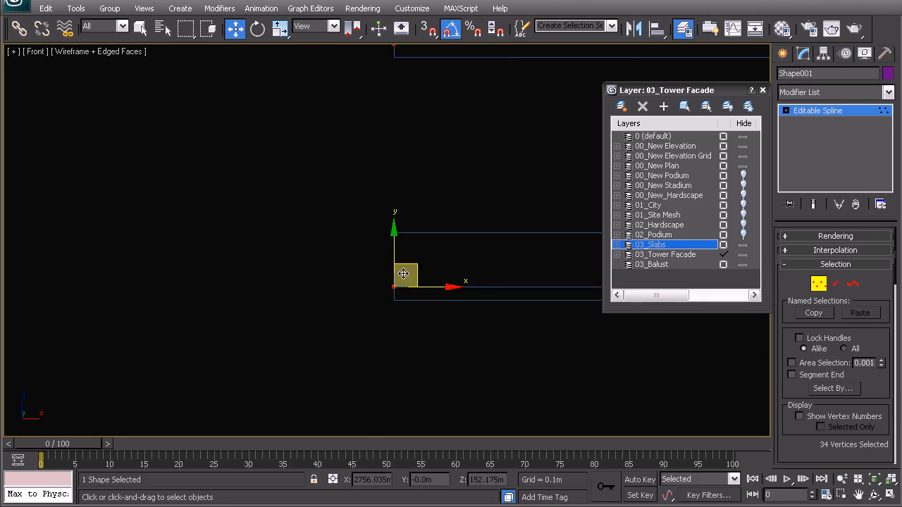
middle_drag(365, 357, 374, 169)
middle_drag(377, 284, 411, 289)
scroll(345, 282, down, 5)
Step: Show the selected vertices in a zoomed Perspective view and leave the shape's Vertex level
key(p)
key(z)
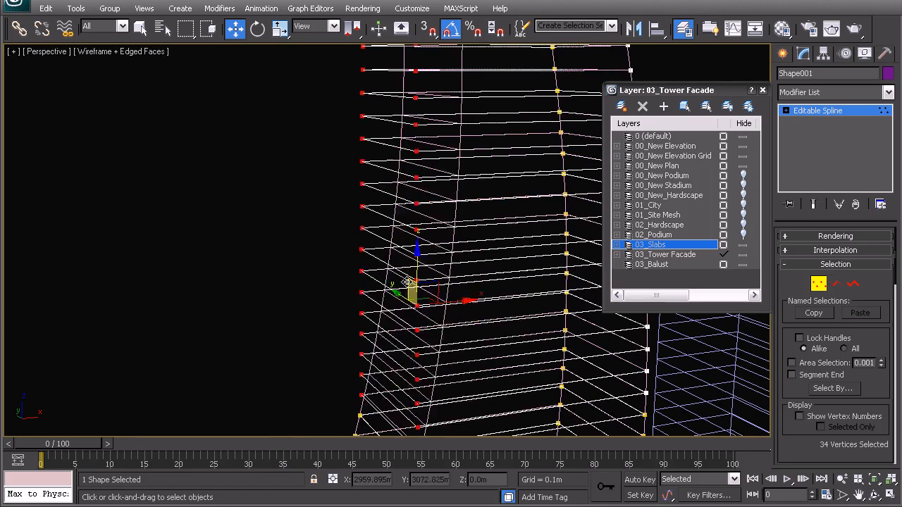
right_click(412, 289)
click(361, 272)
click(299, 256)
click(366, 250)
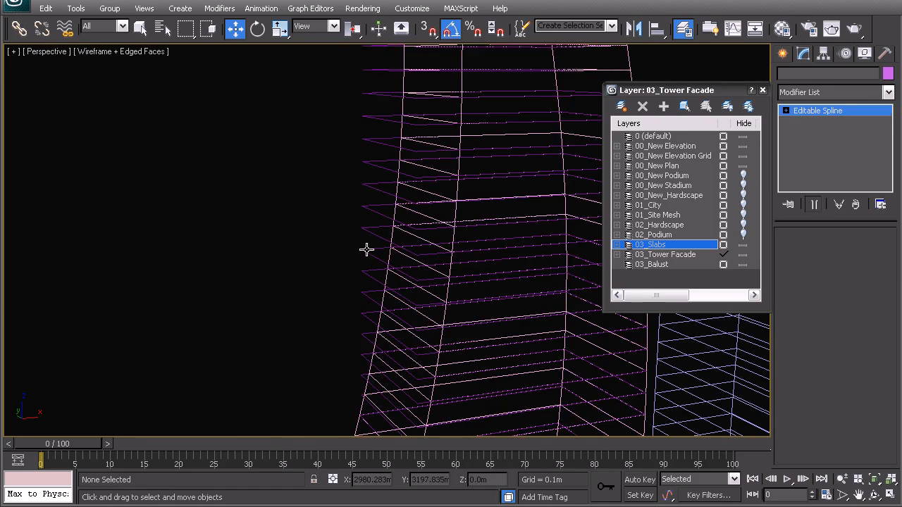
Step: Apply an Extrude modifier to the floor-edge shape with an amount of -0.25 m
click(887, 92)
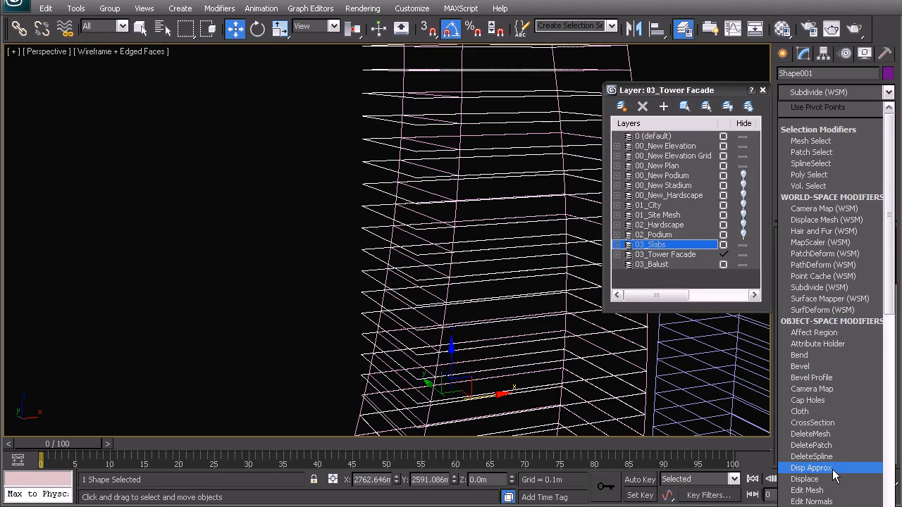
text(ex)
key(Return)
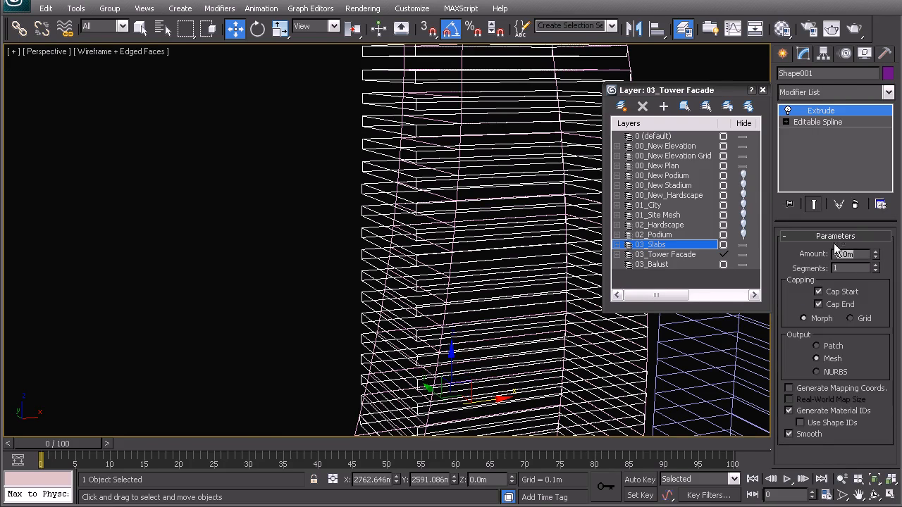
text(-.25)
key(Return)
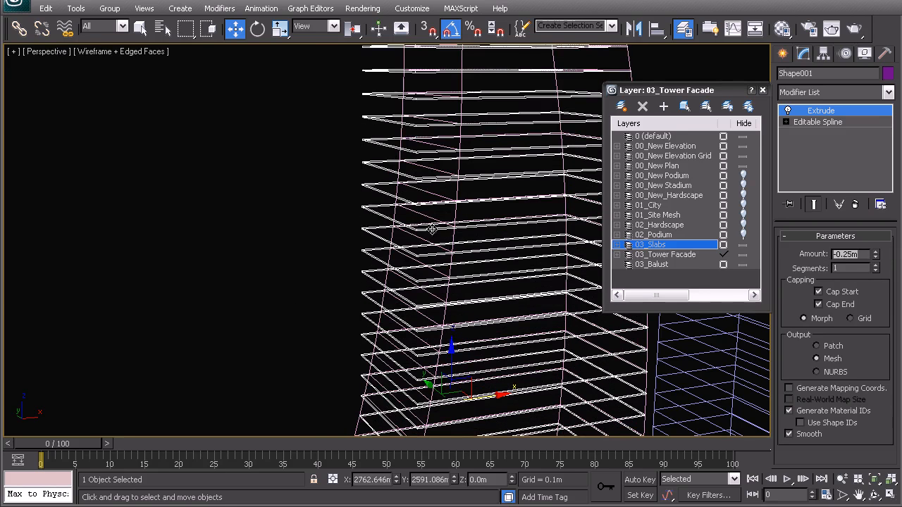
Step: Switch to shaded display and isolate the extruded floor slabs to check their caps from several angles
middle_drag(432, 229, 422, 317)
key(F3)
mouse_move(428, 256)
alt+middle_down()
mouse_move(385, 254)
mouse_move(421, 286)
mouse_move(461, 265)
alt+middle_up()
mouse_move(461, 265)
middle_down()
mouse_move(326, 271)
mouse_move(407, 173)
middle_up()
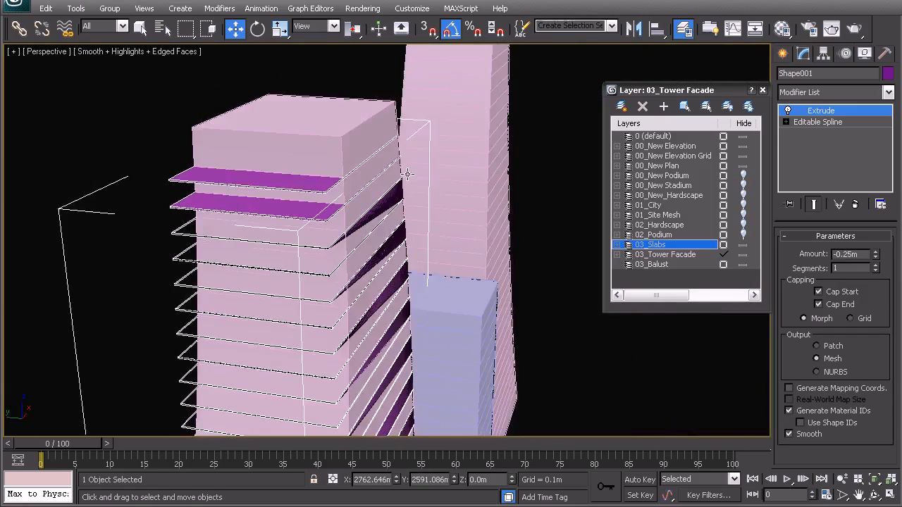
alt+middle_drag(405, 235, 322, 247)
scroll(317, 260, up, 5)
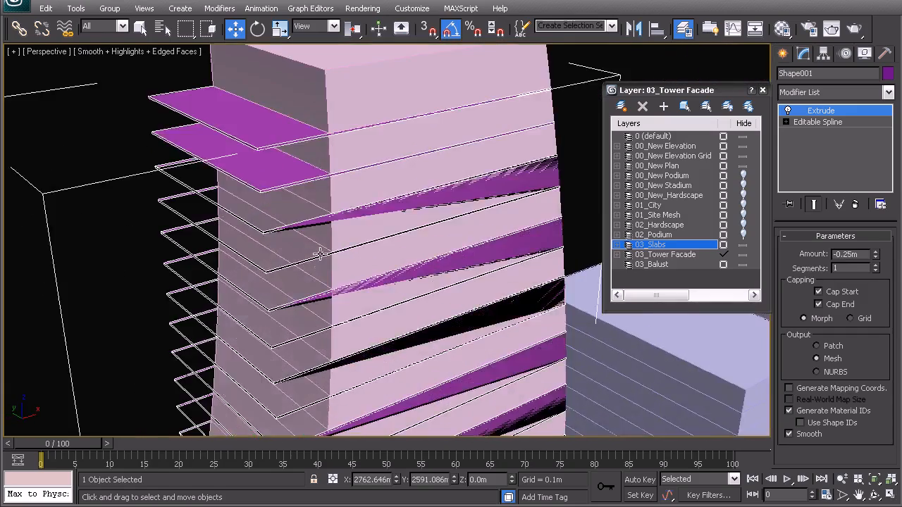
right_click(353, 213)
click(429, 86)
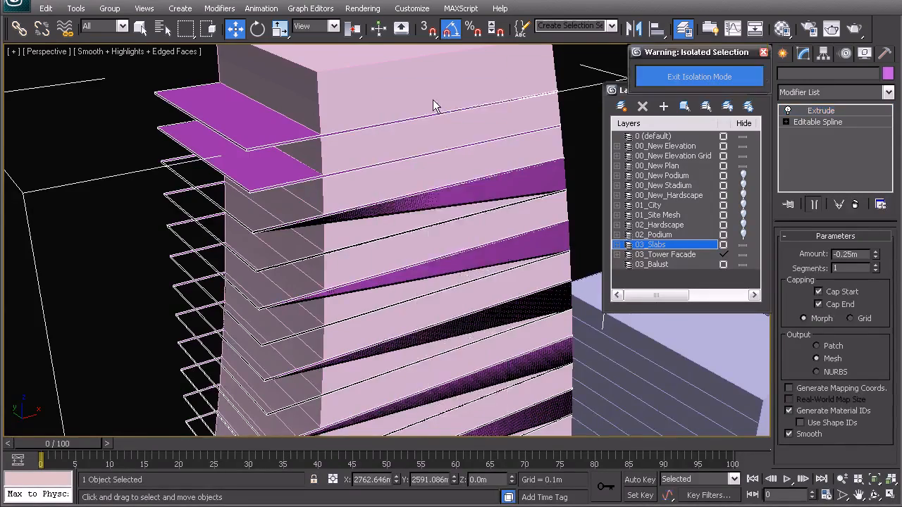
alt+middle_drag(432, 259, 416, 236)
middle_drag(425, 179, 385, 239)
scroll(429, 251, up, 4)
middle_drag(336, 144, 343, 243)
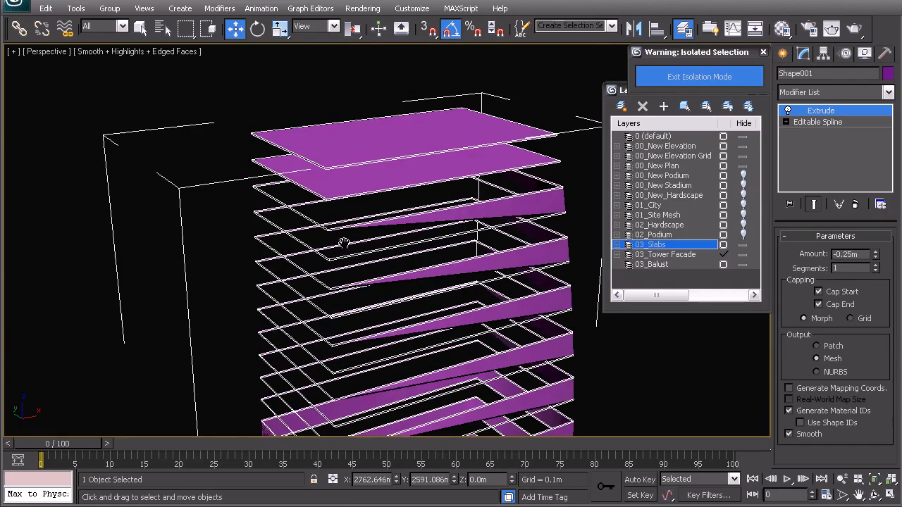
Step: Switch off the Extrude modifier on the floor-edge shape and delete it
click(788, 112)
middle_drag(530, 199, 497, 173)
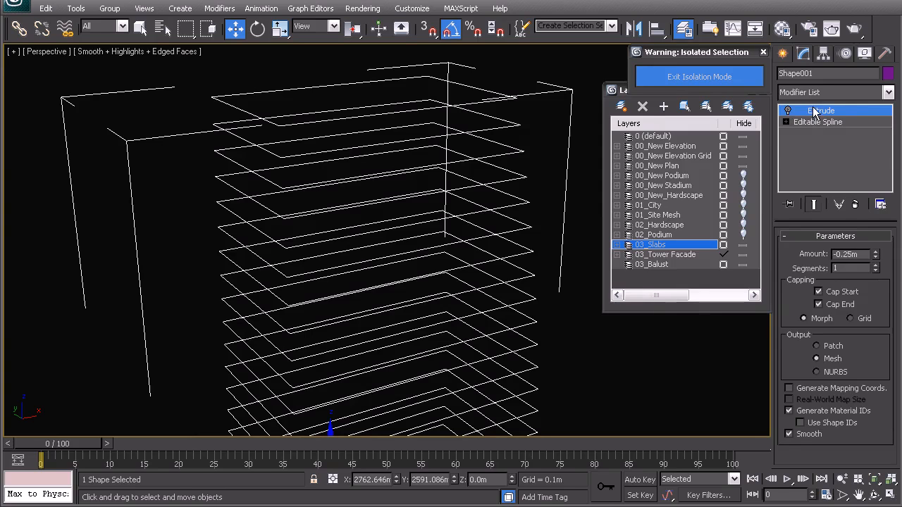
right_click(814, 112)
click(780, 126)
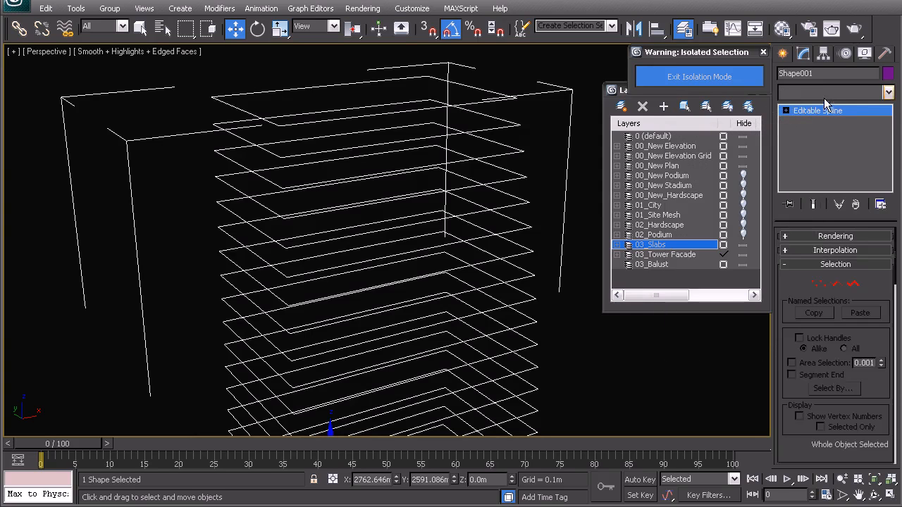
Step: Try an Edit Poly modifier directly on the floor-edge spline
click(828, 92)
key(e)
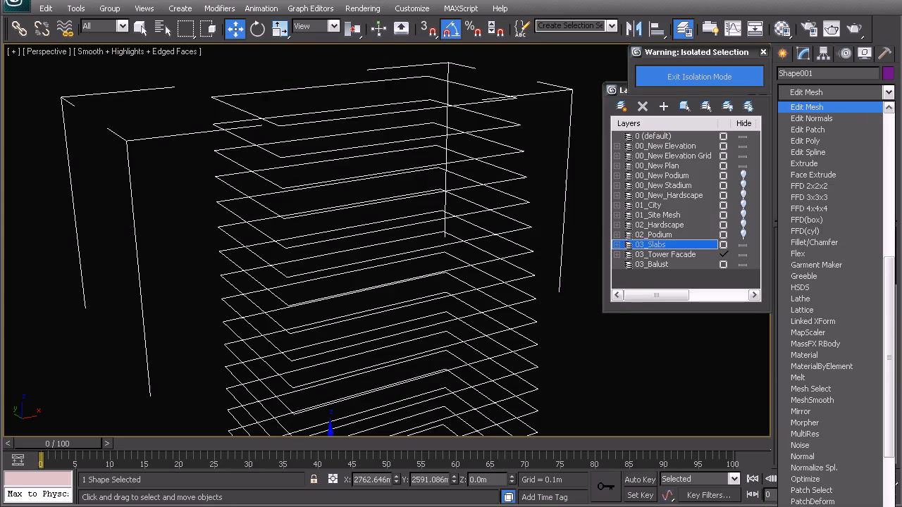
click(808, 142)
middle_drag(412, 265, 417, 212)
key(ctrl+z)
Step: Examine the closed floor outlines up close and from several angles
alt+middle_drag(384, 176, 407, 270)
alt+middle_drag(429, 239, 423, 240)
middle_drag(213, 218, 261, 272)
scroll(262, 272, up, 3)
alt+middle_drag(314, 246, 322, 216)
scroll(322, 221, down, 3)
alt+middle_drag(382, 311, 388, 228)
alt+middle_drag(453, 218, 471, 354)
alt+middle_drag(445, 321, 358, 239)
scroll(359, 232, up, 6)
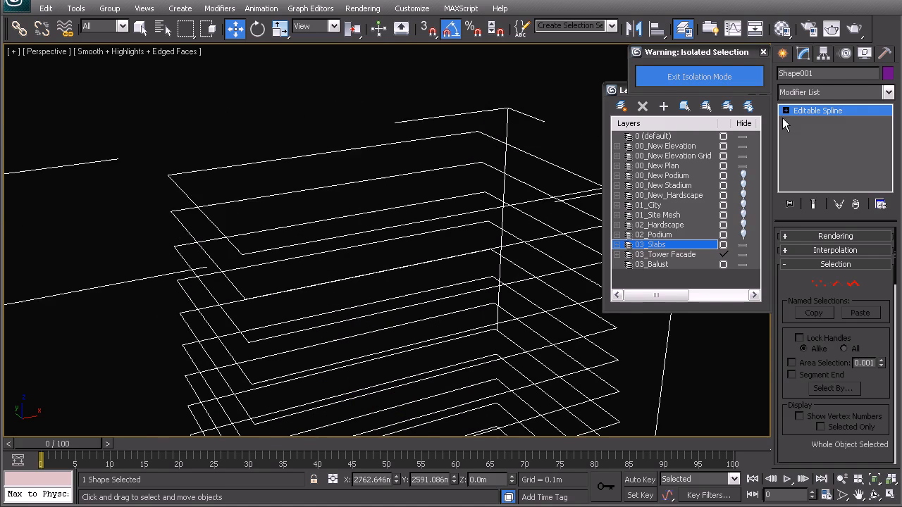
Step: Try a Shell modifier on the floor-edge shape and delete it from the stack
click(826, 92)
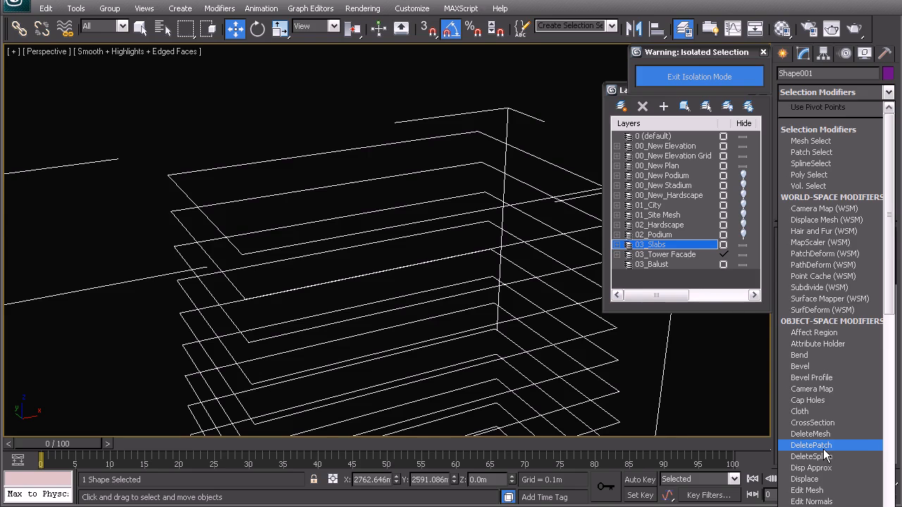
text(sh)
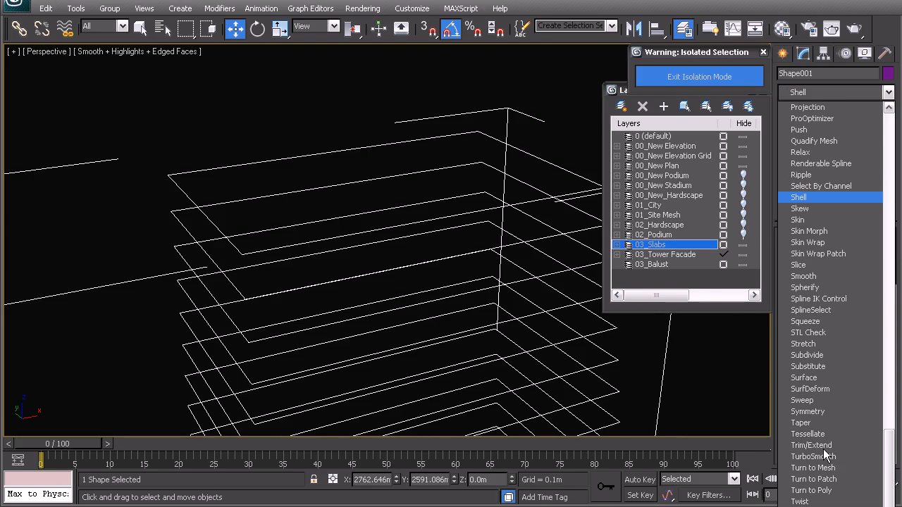
key(Return)
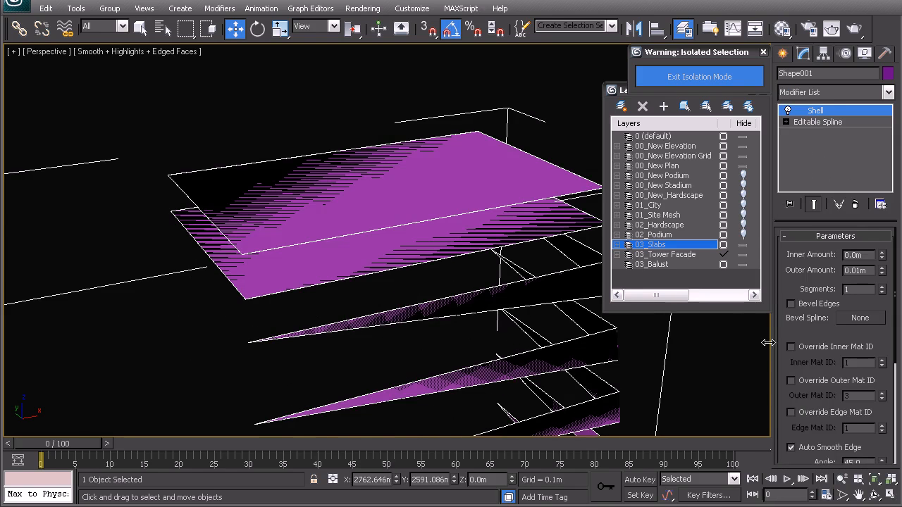
middle_drag(480, 218, 469, 173)
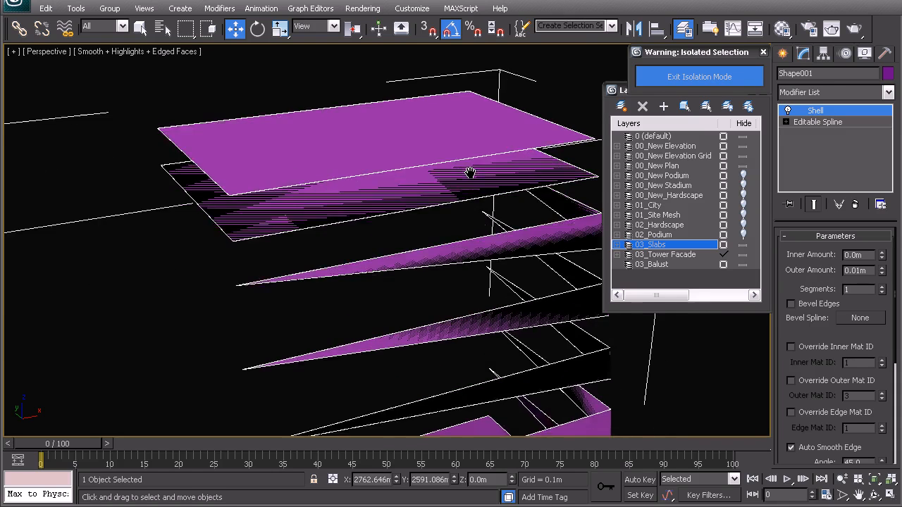
scroll(486, 229, down, 5)
middle_drag(447, 325, 459, 146)
alt+middle_drag(422, 257, 423, 325)
middle_drag(397, 338, 446, 245)
right_click(830, 111)
click(796, 122)
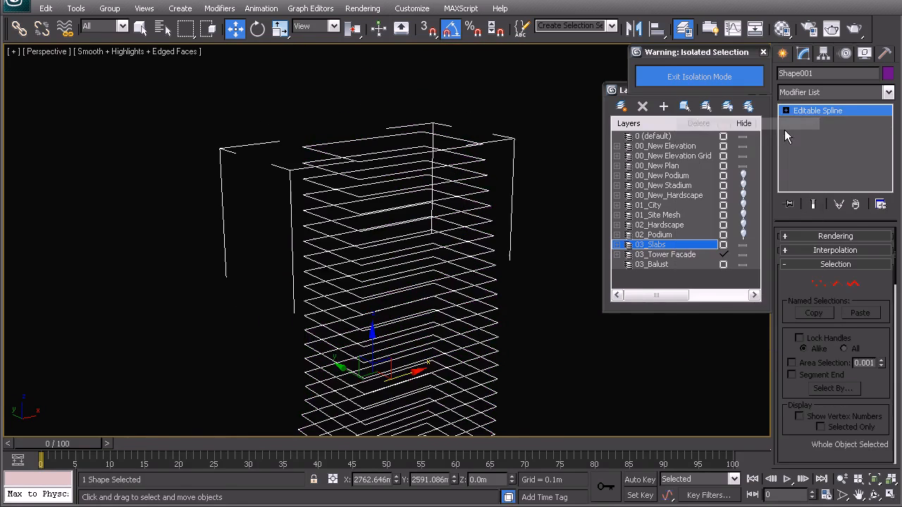
click(852, 284)
middle_drag(430, 248, 430, 285)
scroll(431, 286, up, 4)
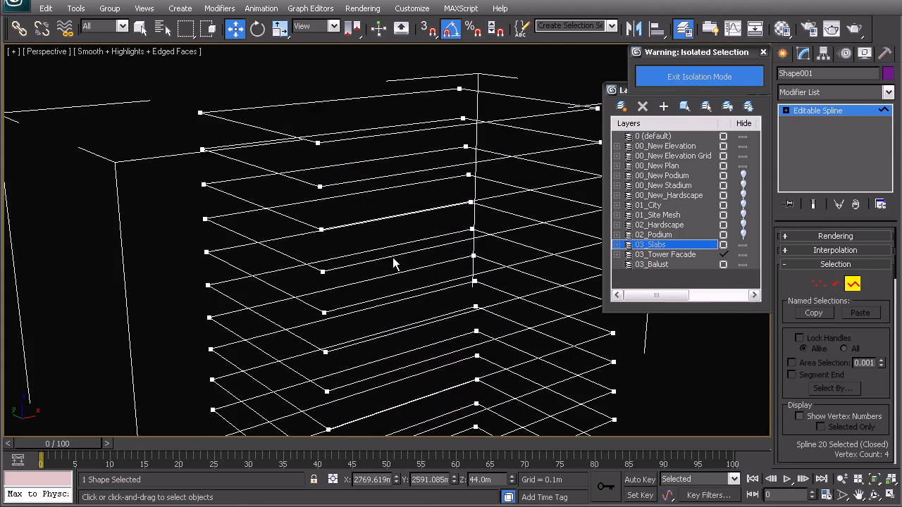
right_click(392, 259)
click(365, 216)
middle_drag(412, 157, 386, 209)
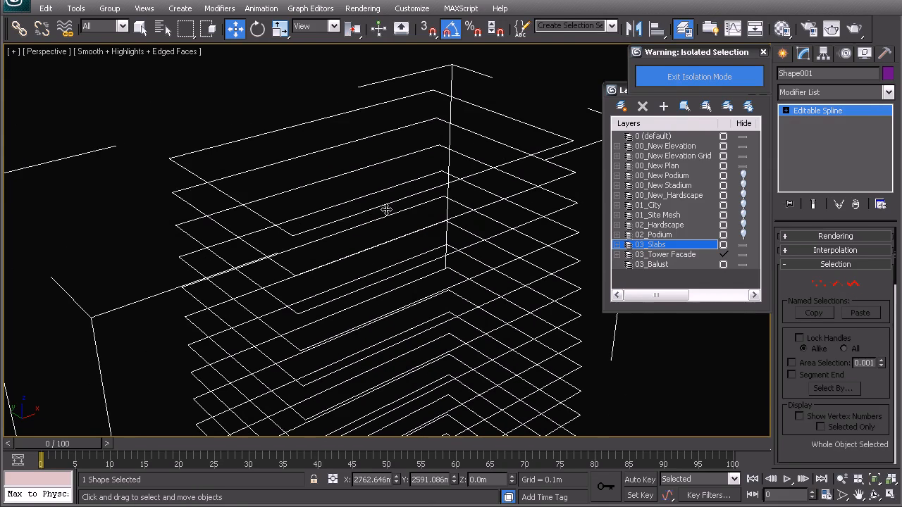
Step: Extrude the floor-edge shape by -0.25 m with both the start and end caps turned off
click(816, 93)
key(e)
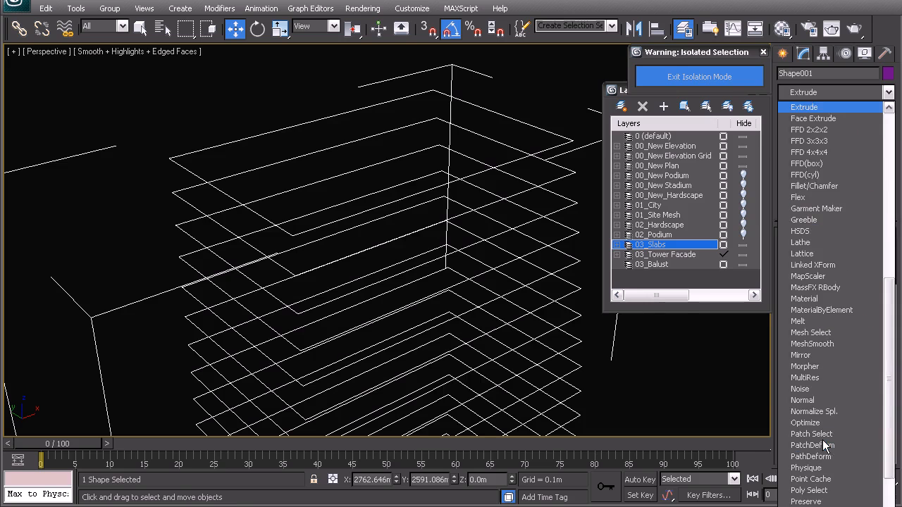
key(Return)
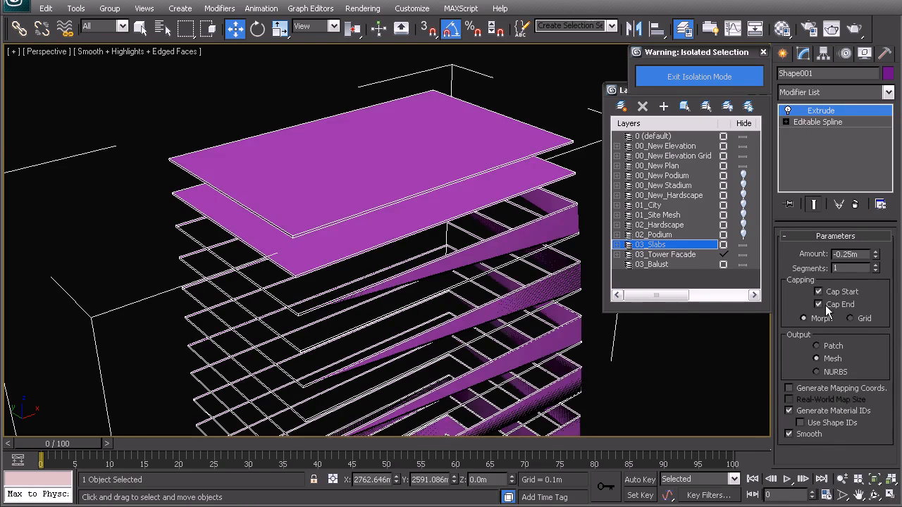
click(826, 306)
click(826, 292)
middle_drag(513, 320, 492, 268)
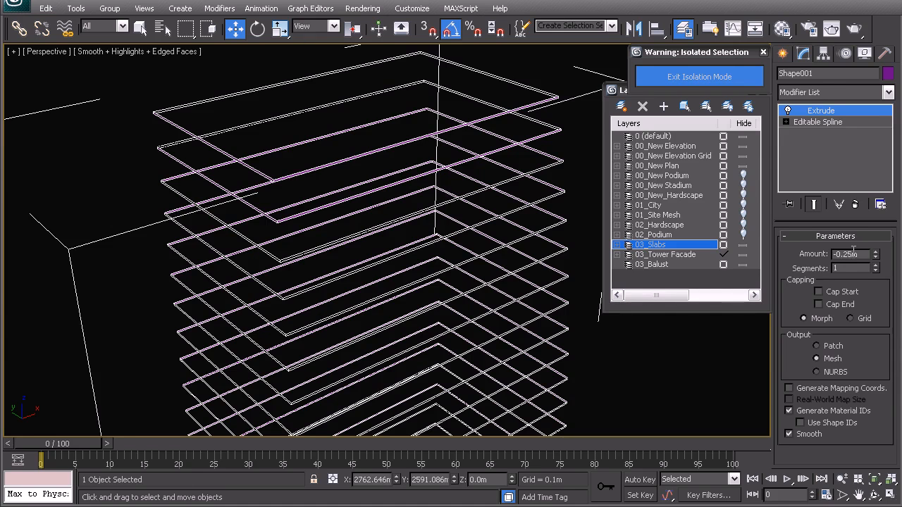
scroll(395, 248, down, 5)
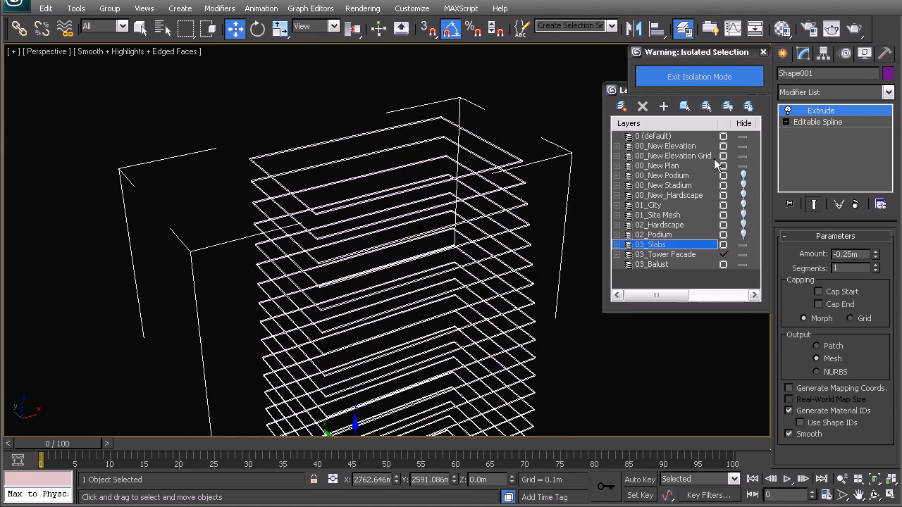
Step: Add an Edit Poly modifier above the extrusion and select every open border of the floor bands
click(833, 96)
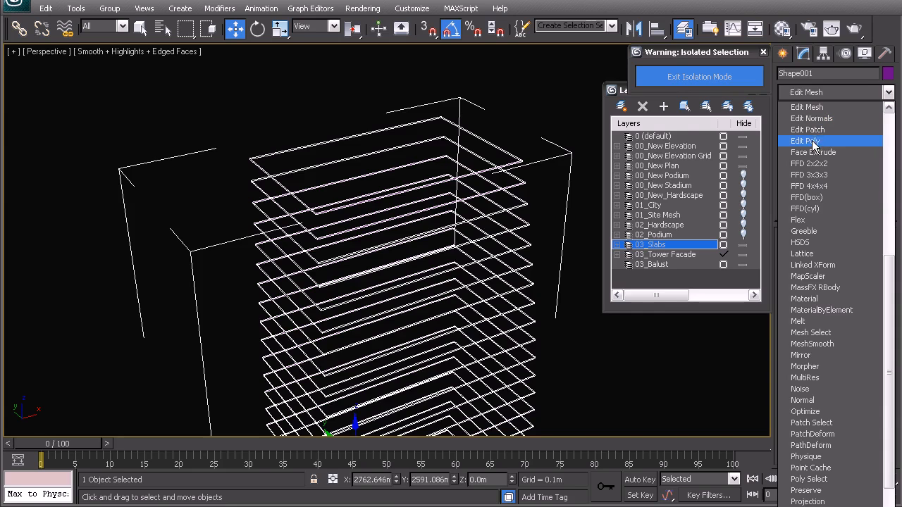
click(810, 145)
click(834, 275)
middle_drag(373, 271, 344, 227)
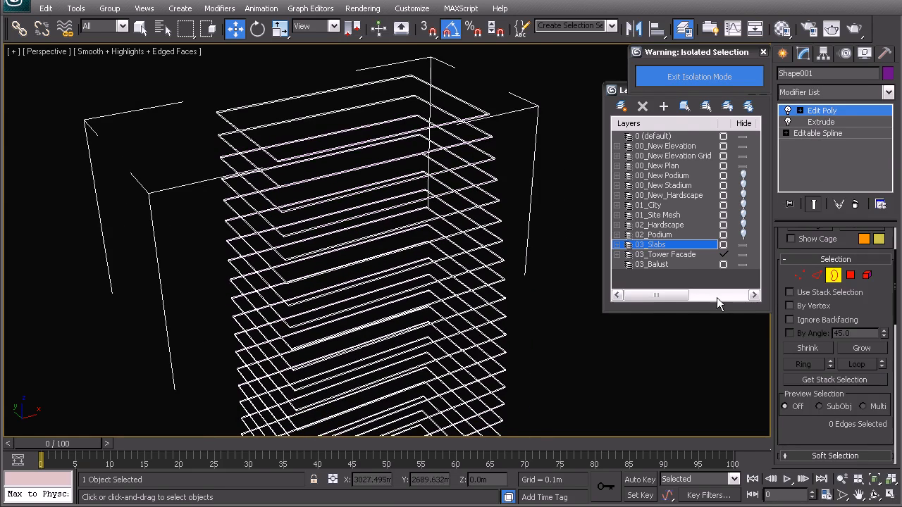
scroll(352, 246, down, 6)
drag(257, 140, 441, 371)
scroll(380, 247, up, 5)
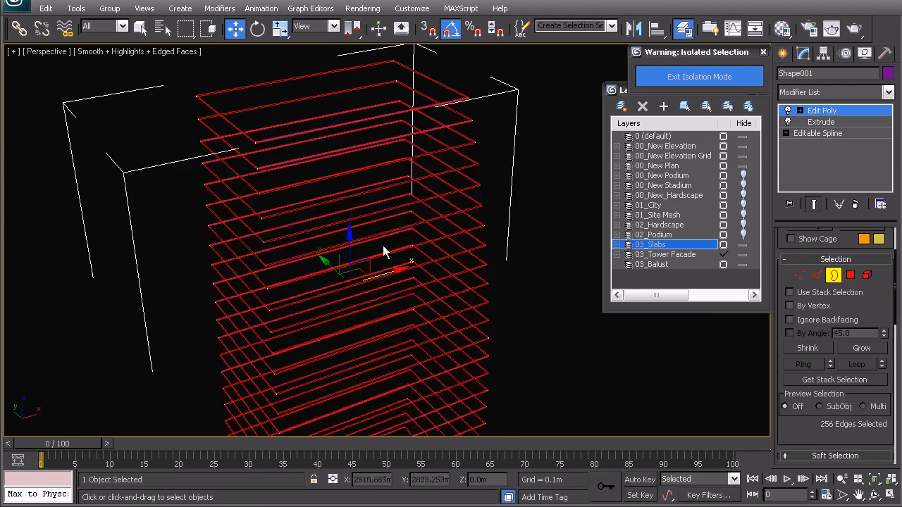
Step: Cap all the selected borders so that every floor band becomes a closed slab
right_click(379, 232)
click(362, 271)
alt+middle_drag(311, 266, 442, 233)
scroll(422, 242, up, 6)
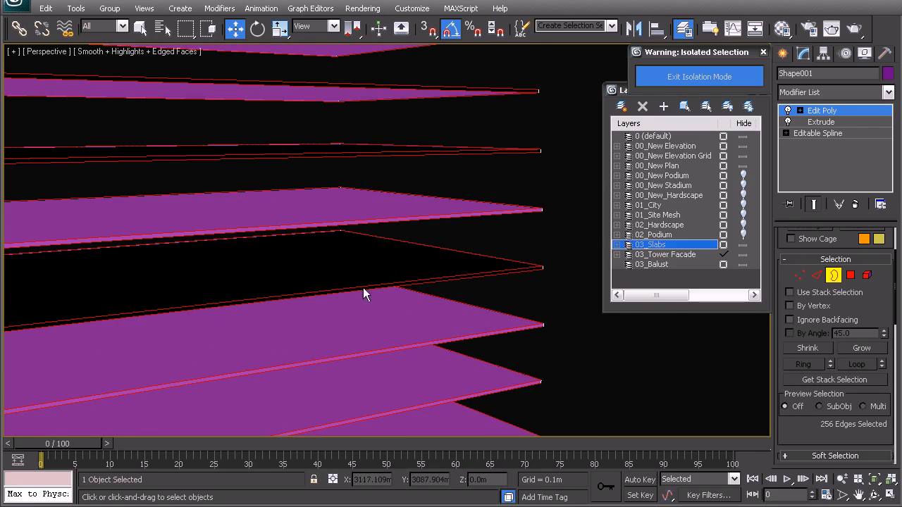
Step: Leave border level and select the first inside-out slabs of the tower's middle section as whole elements of the Edit Poly modifier
scroll(479, 232, down, 3)
right_click(374, 215)
click(310, 202)
middle_drag(306, 201, 332, 210)
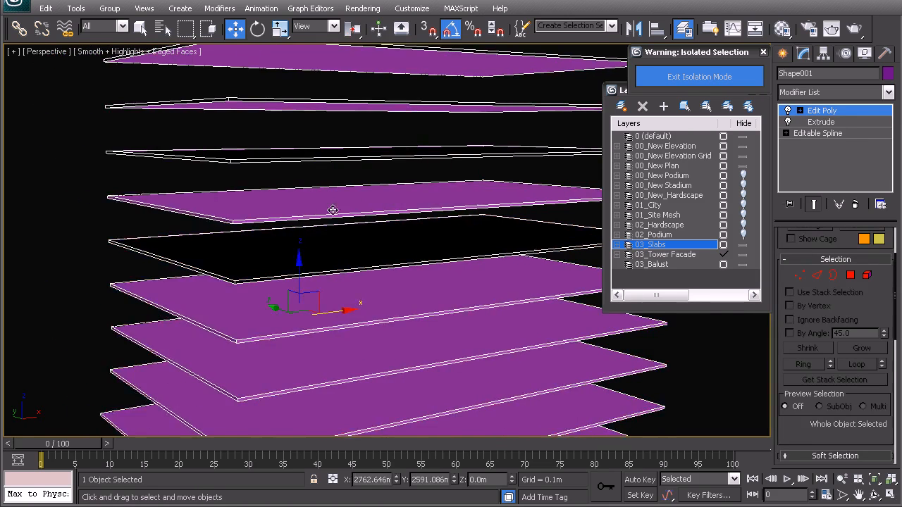
scroll(332, 210, down, 3)
click(866, 276)
click(462, 251)
middle_drag(465, 187, 423, 288)
ctrl+click(429, 254)
ctrl+click(434, 231)
key(q)
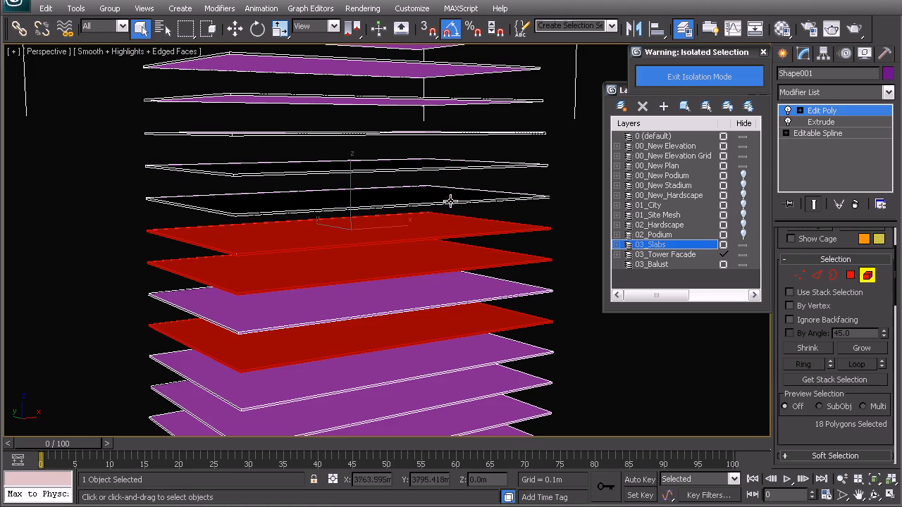
ctrl+click(450, 197)
alt+middle_drag(459, 165, 430, 219)
ctrl+click(458, 212)
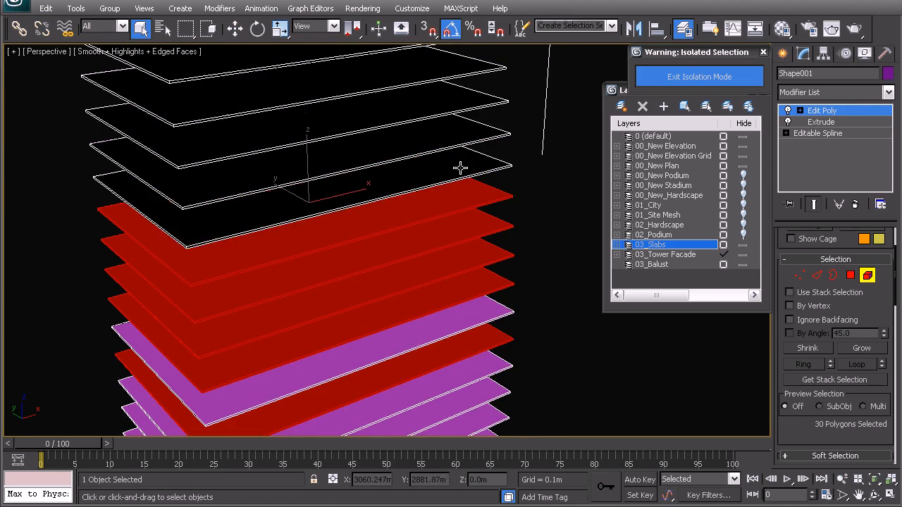
Step: Add the remaining inside-out slabs up toward the tower's top to the element selection
ctrl+click(461, 169)
ctrl+click(464, 103)
ctrl+click(463, 91)
ctrl+click(448, 76)
middle_drag(447, 76, 433, 262)
ctrl+click(430, 216)
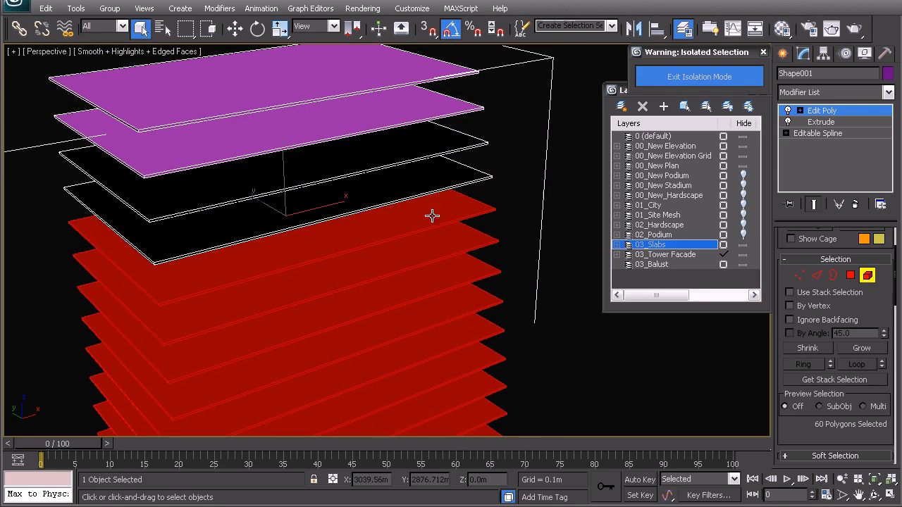
ctrl+click(431, 173)
ctrl+click(429, 137)
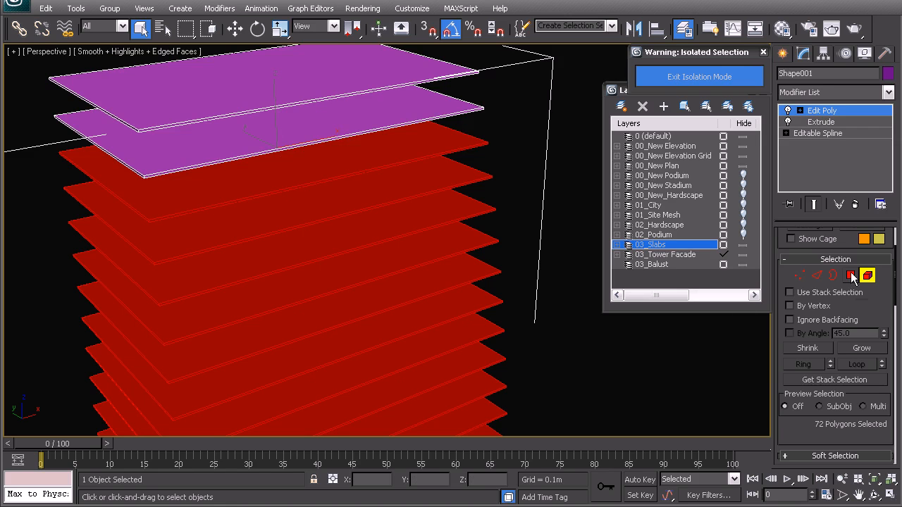
Step: Convert the slab selection to polygon level and flip its normals so the faces point outward
click(851, 275)
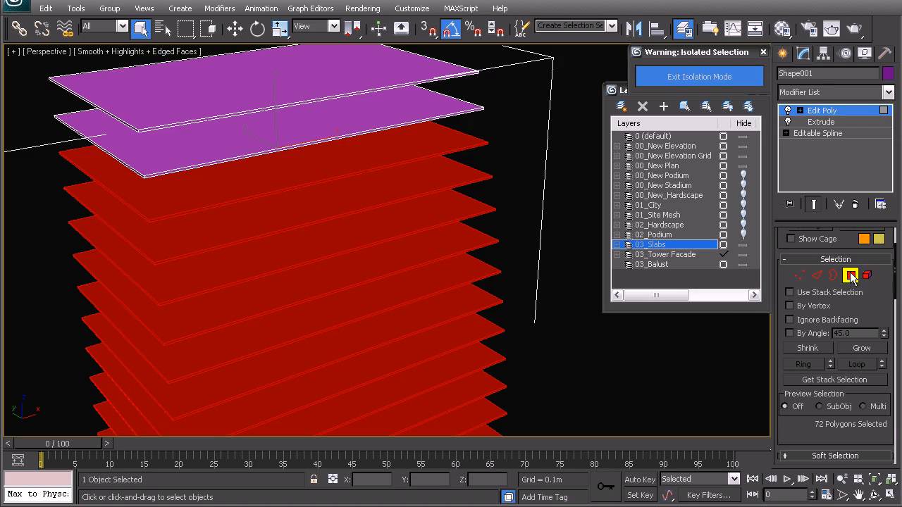
drag(894, 274, 894, 324)
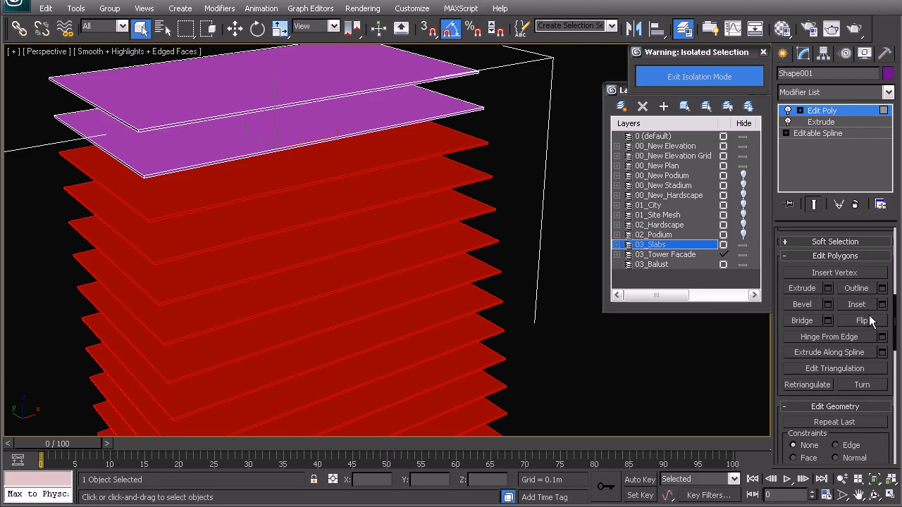
click(864, 320)
middle_drag(286, 300, 340, 175)
scroll(366, 247, down, 4)
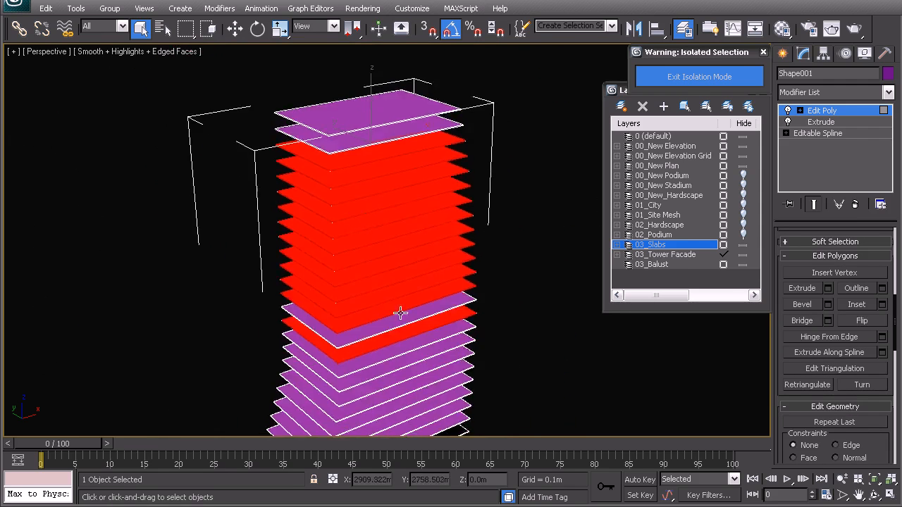
Step: Select the four inside-out slabs near the tower's base as whole elements
middle_drag(399, 314, 395, 193)
scroll(399, 255, up, 2)
middle_drag(437, 339, 387, 235)
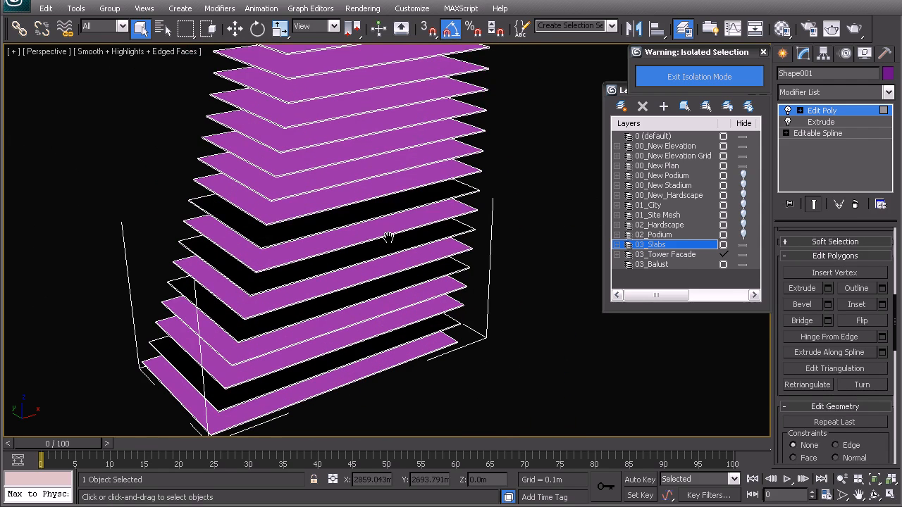
click(435, 199)
ctrl+click(437, 233)
ctrl+click(431, 275)
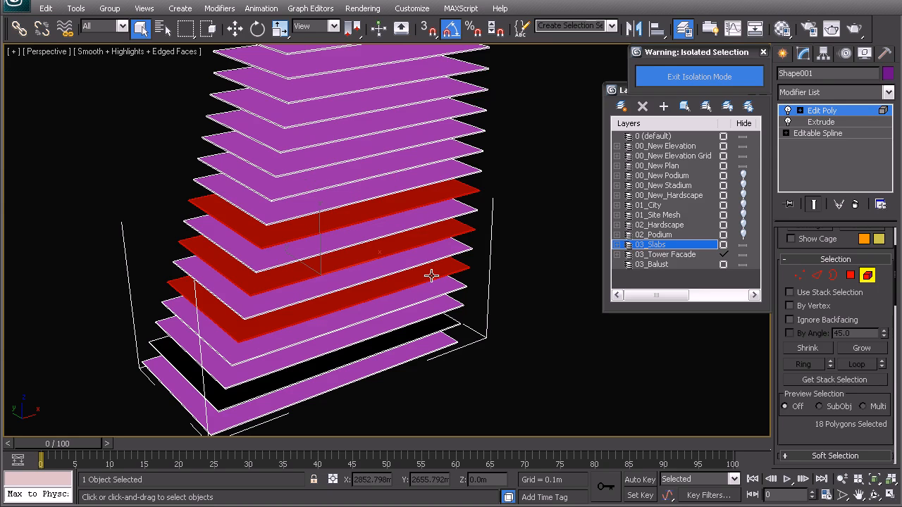
ctrl+click(414, 325)
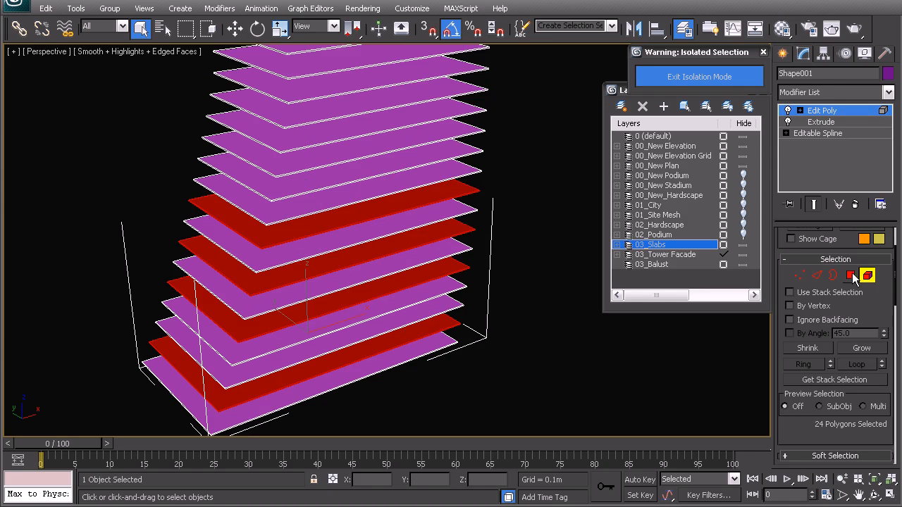
Step: Flip the normals of the four selected lower slabs at polygon level and return to object level
click(852, 275)
scroll(896, 282, down, 5)
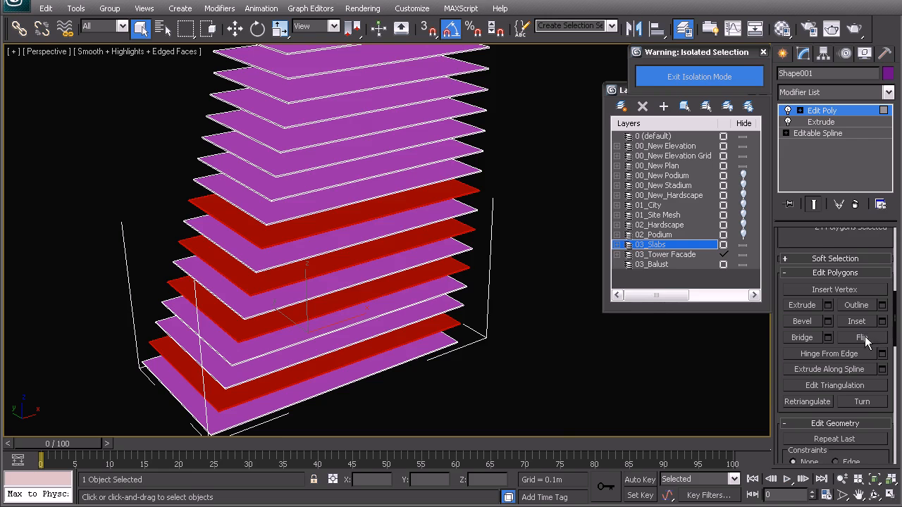
right_click(432, 234)
click(479, 216)
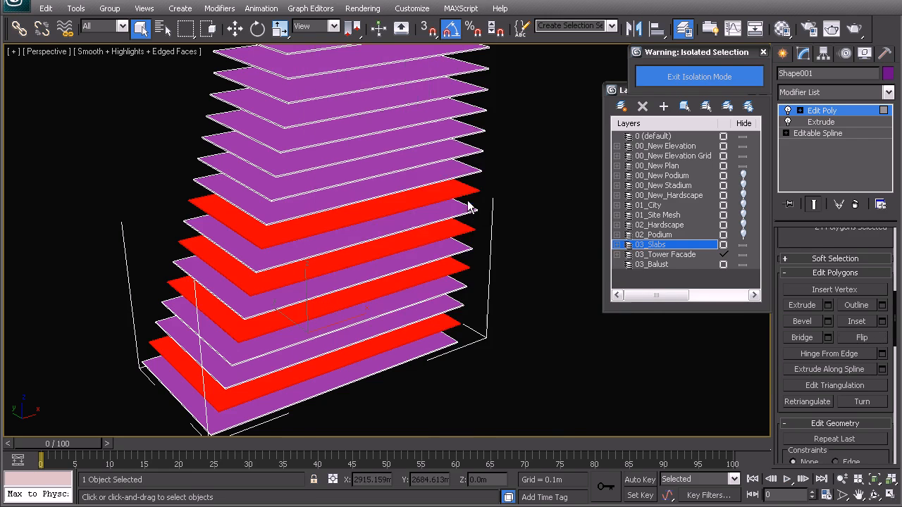
click(484, 220)
Step: Check the slab faces up to the tower's top and exit isolation mode to bring back the other towers
scroll(426, 268, up, 3)
alt+middle_drag(425, 268, 401, 221)
click(417, 149)
alt+middle_drag(416, 149, 432, 252)
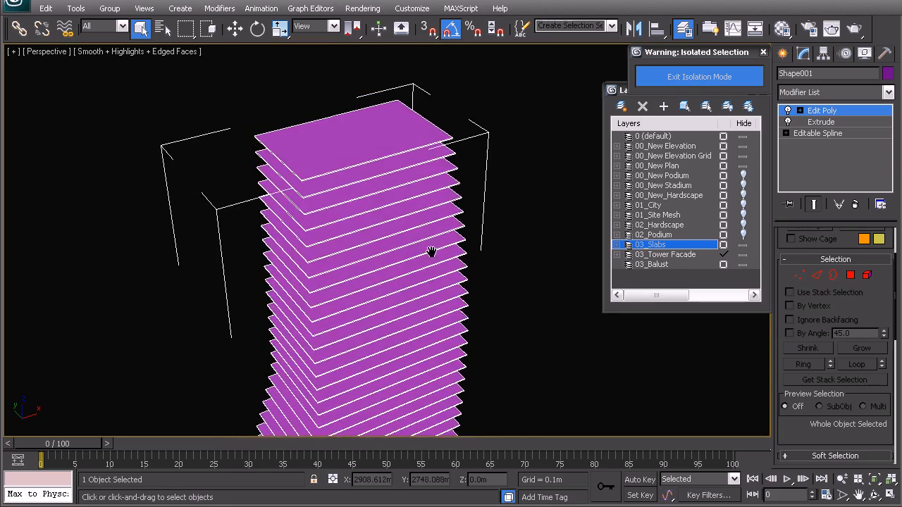
click(720, 83)
Step: Examine where the slabs project past the curved tower's facade, from the top floor down to the flared lower floors
scroll(413, 177, down, 3)
scroll(395, 191, up, 3)
scroll(443, 162, down, 2)
alt+middle_drag(443, 162, 247, 284)
scroll(399, 243, up, 4)
scroll(399, 243, down, 2)
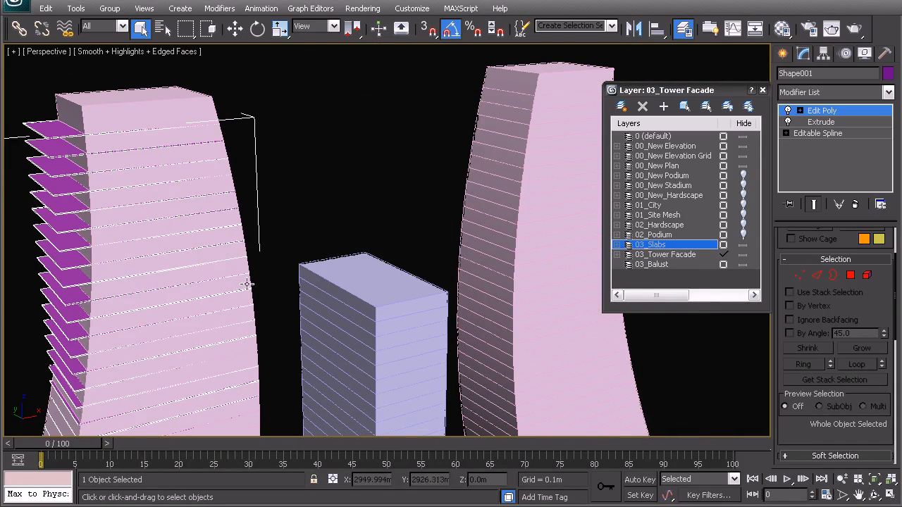
middle_drag(473, 128, 471, 216)
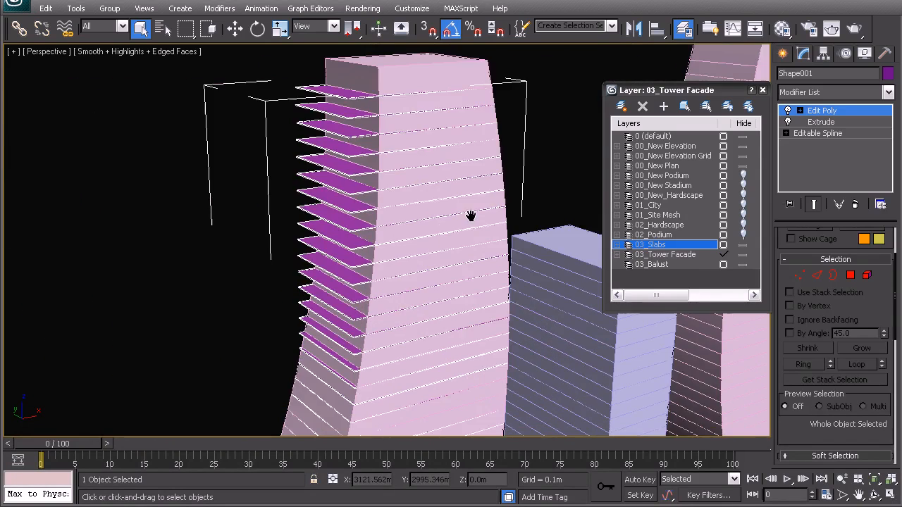
scroll(425, 203, up, 6)
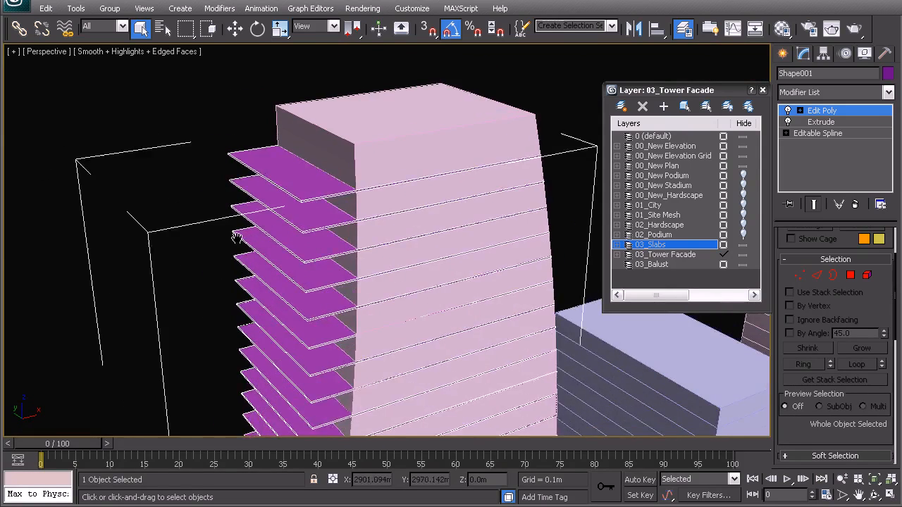
scroll(282, 189, up, 1)
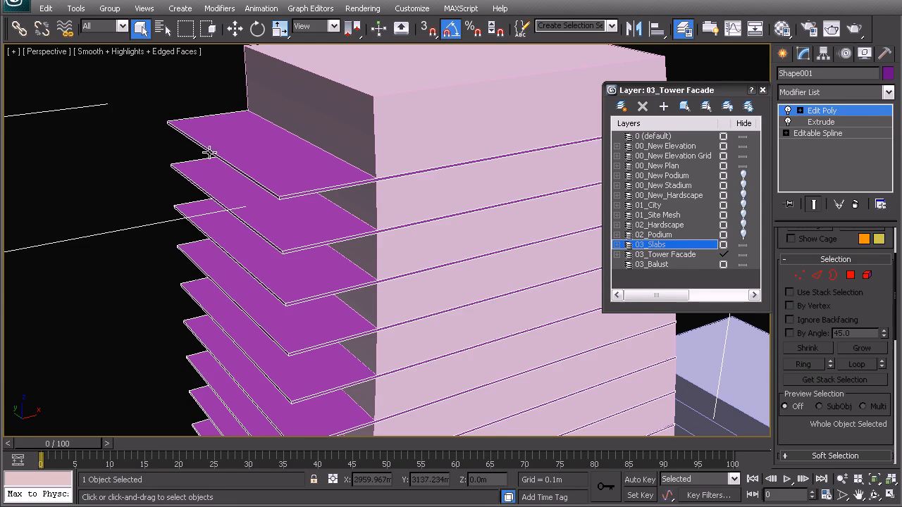
middle_drag(292, 423, 299, 301)
scroll(299, 301, down, 2)
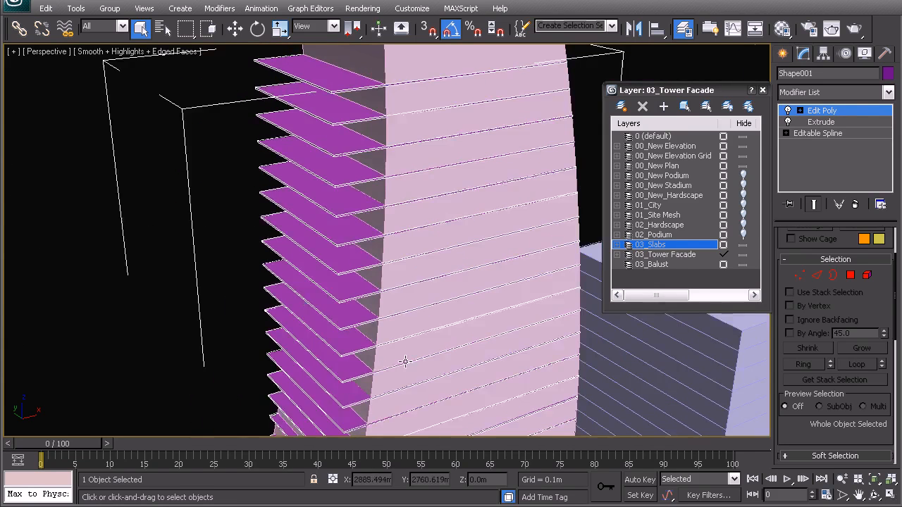
middle_drag(405, 361, 351, 222)
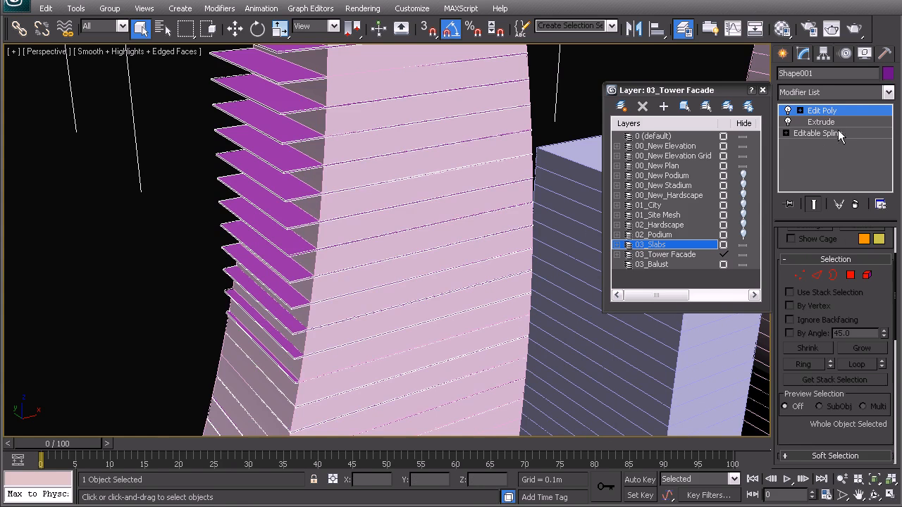
Step: In the base Editable Spline, select the two lowest floor outlines that project past the tower's narrow side
click(817, 133)
click(852, 283)
middle_drag(192, 198, 402, 285)
alt+middle_drag(401, 285, 343, 252)
scroll(258, 231, up, 4)
middle_drag(260, 234, 323, 320)
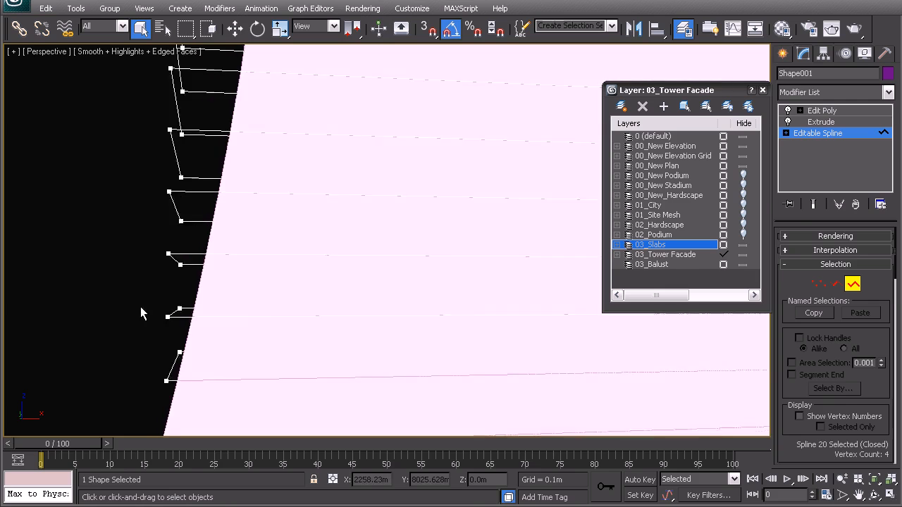
alt+middle_drag(140, 308, 187, 319)
click(170, 317)
ctrl+click(157, 362)
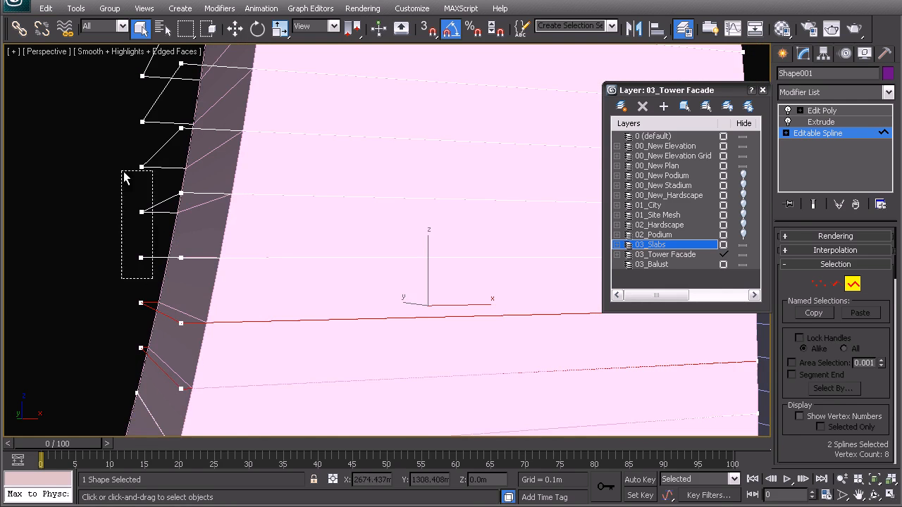
Step: Extend the spline selection upward to include every projecting floor outline up to the top floor
ctrl+drag(124, 178, 124, 177)
scroll(177, 180, down, 3)
middle_drag(177, 179, 258, 308)
ctrl+drag(255, 310, 218, 107)
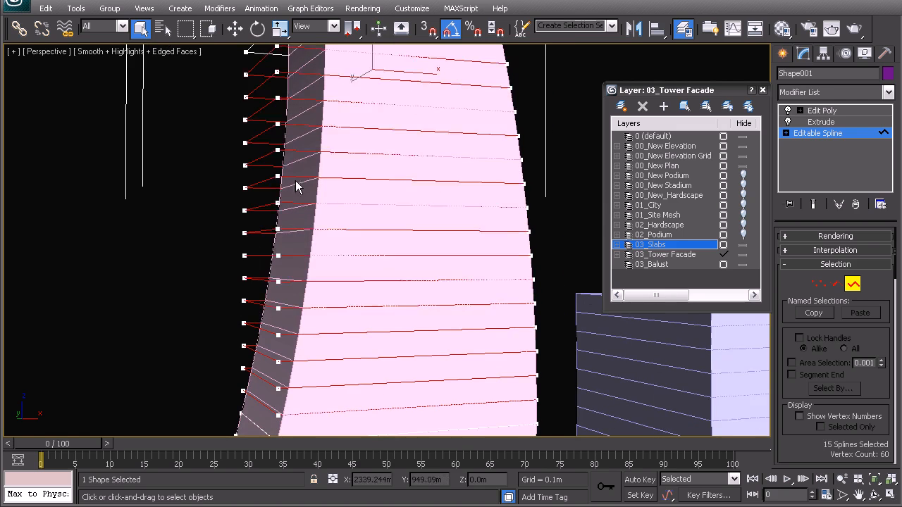
scroll(241, 228, down, 3)
ctrl+drag(274, 205, 244, 151)
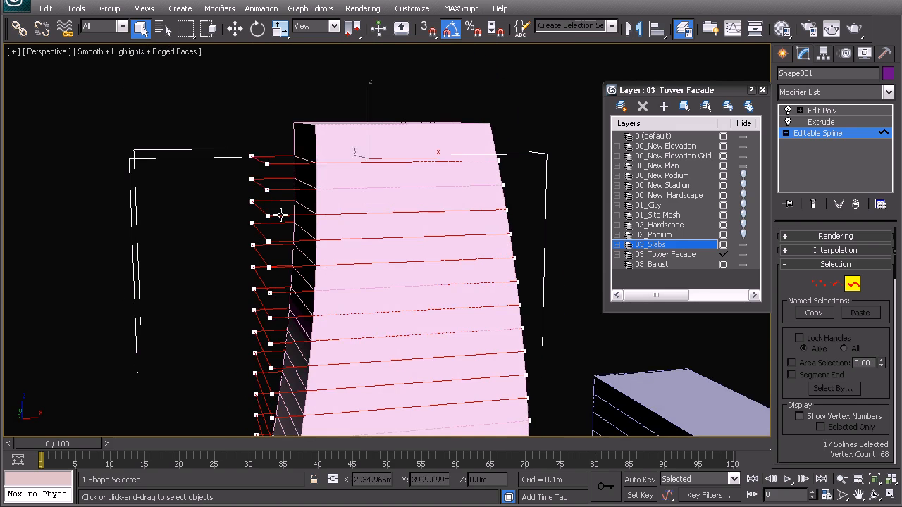
scroll(244, 151, down, 2)
middle_drag(243, 151, 294, 250)
scroll(294, 250, up, 4)
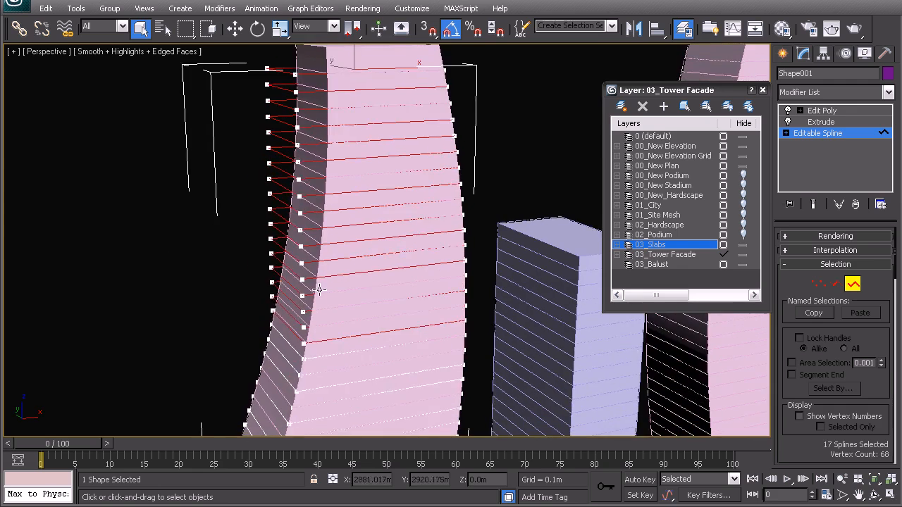
Step: Leave spline level and clone the floor-edge shape in place as an independent copy
key(ctrl+b)
scroll(307, 212, up, 1)
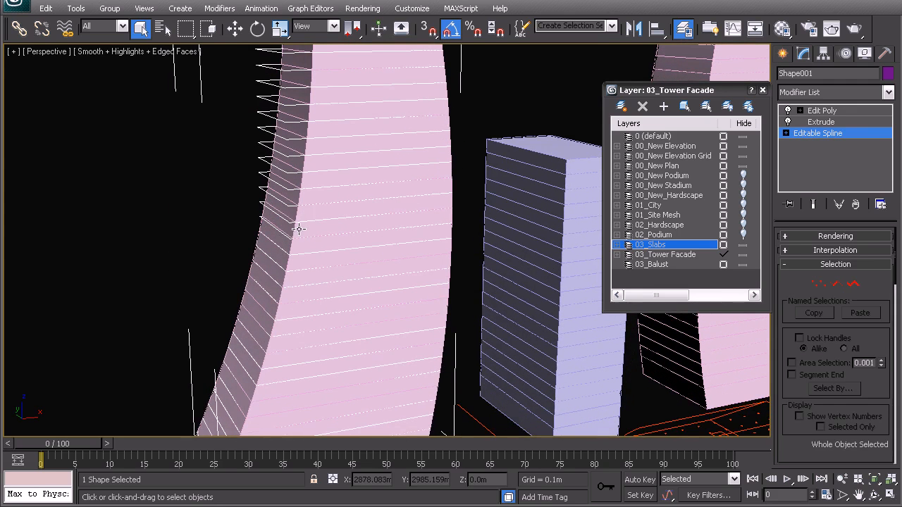
key(ctrl+v)
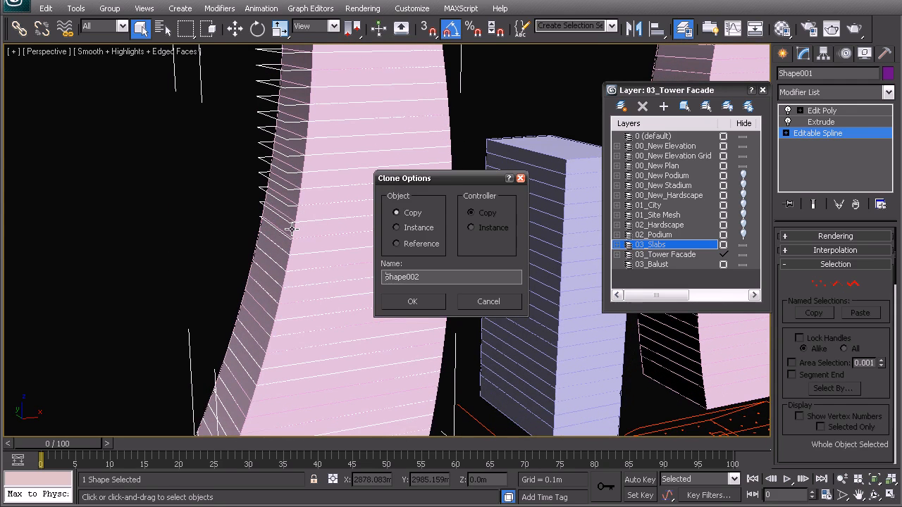
click(414, 301)
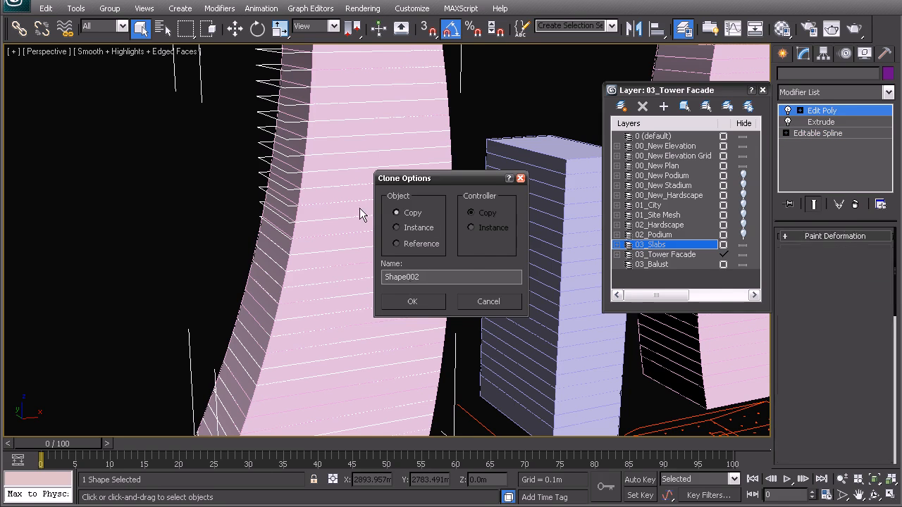
right_click(311, 204)
click(345, 103)
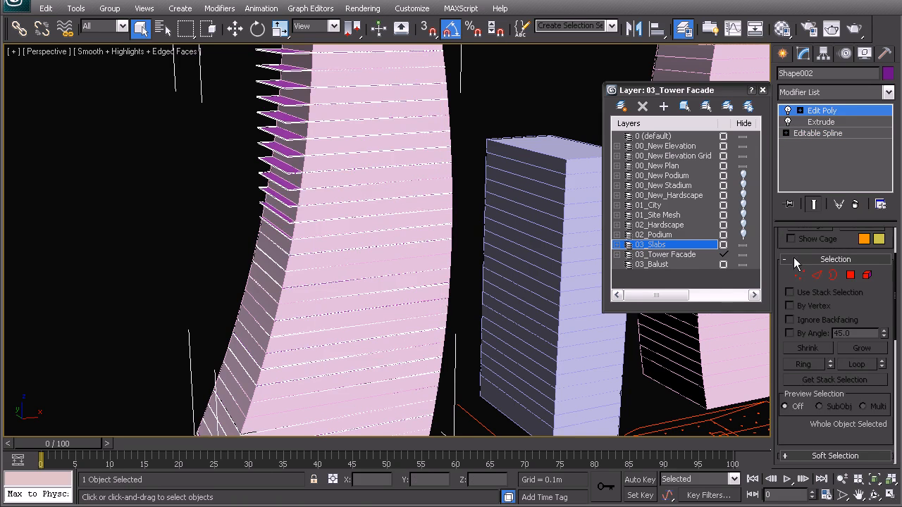
click(833, 275)
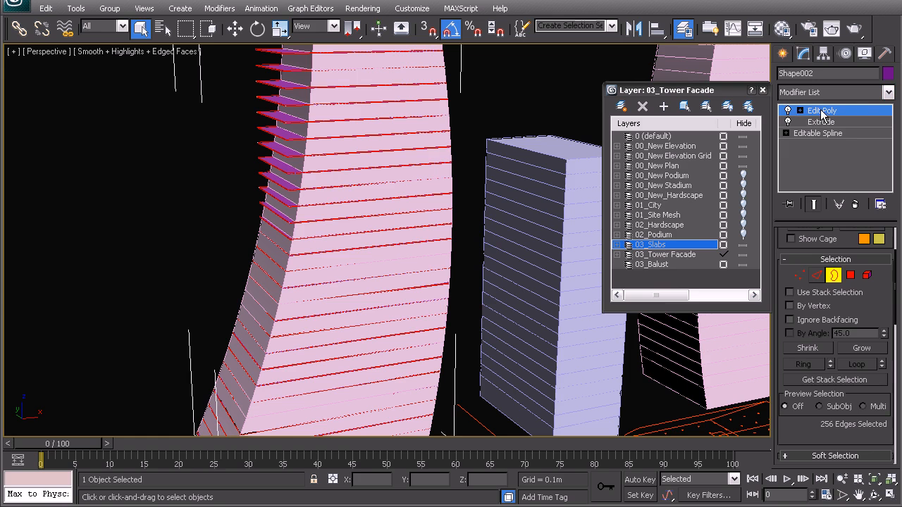
right_click(875, 112)
right_click(349, 185)
click(338, 171)
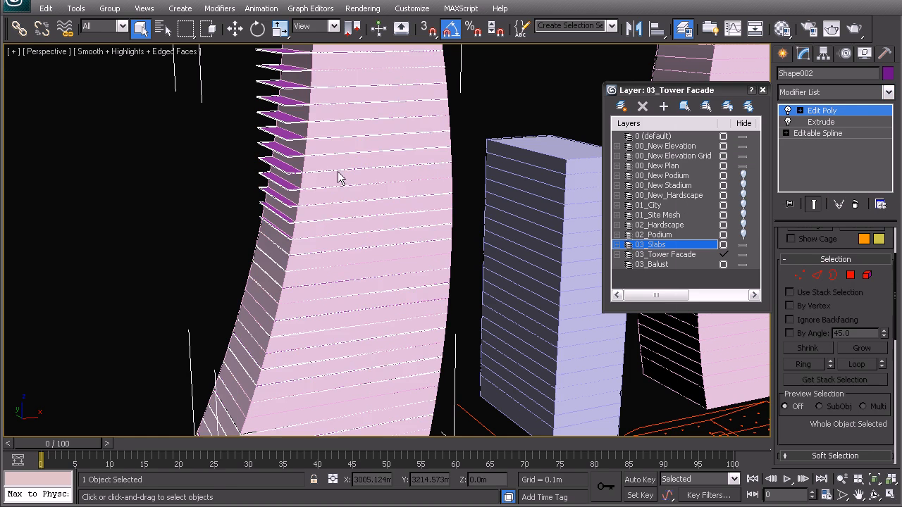
Step: In the copy's Editable Spline, select all the non-projecting lower floor outlines, delete them, and leave spline level with the Move tool active
click(821, 170)
click(818, 133)
click(852, 283)
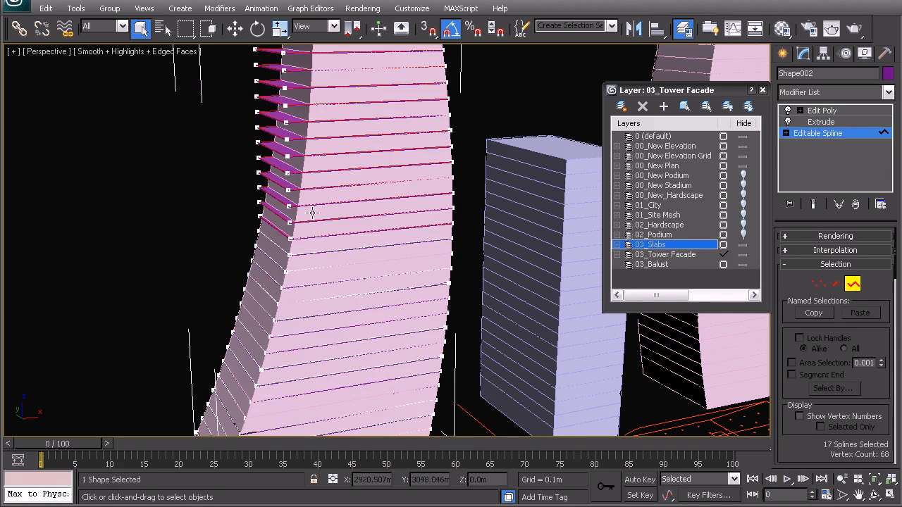
key(ctrl+a)
alt+click(291, 254)
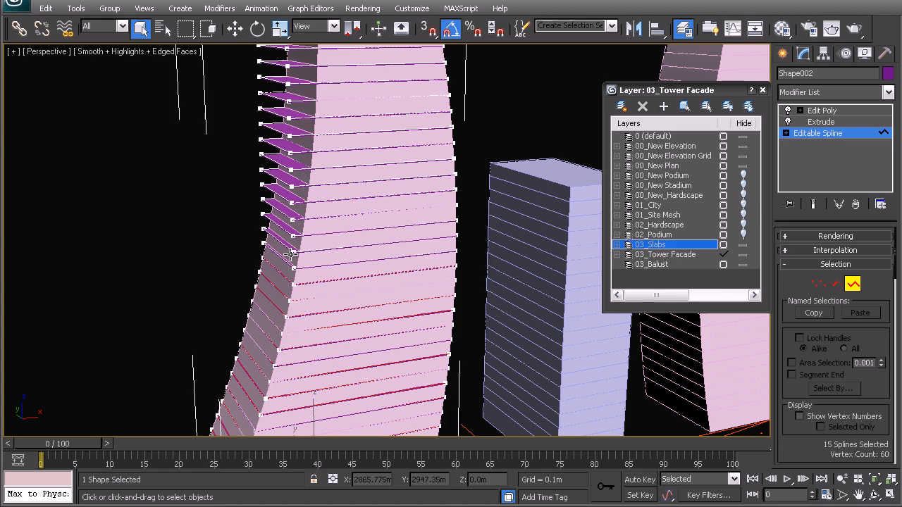
key(ctrl+d)
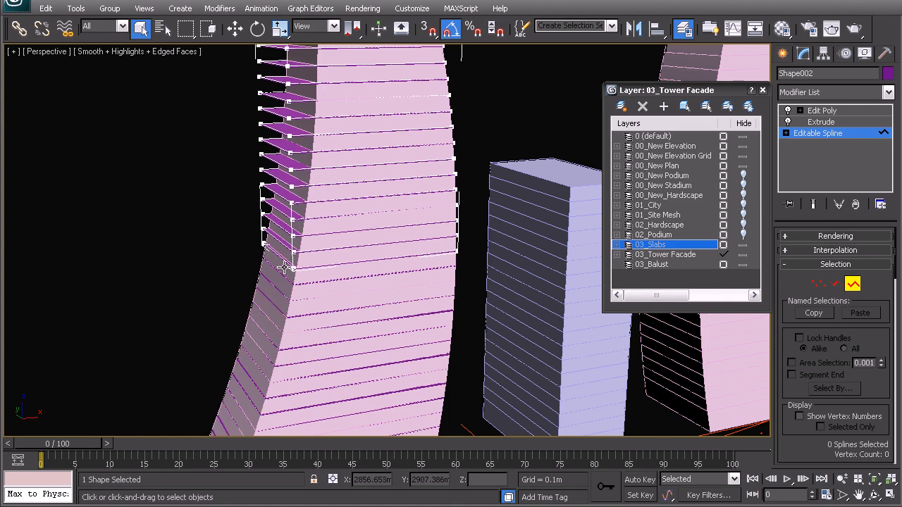
middle_drag(338, 164, 322, 261)
click(322, 261)
key(w)
right_click(314, 199)
click(305, 184)
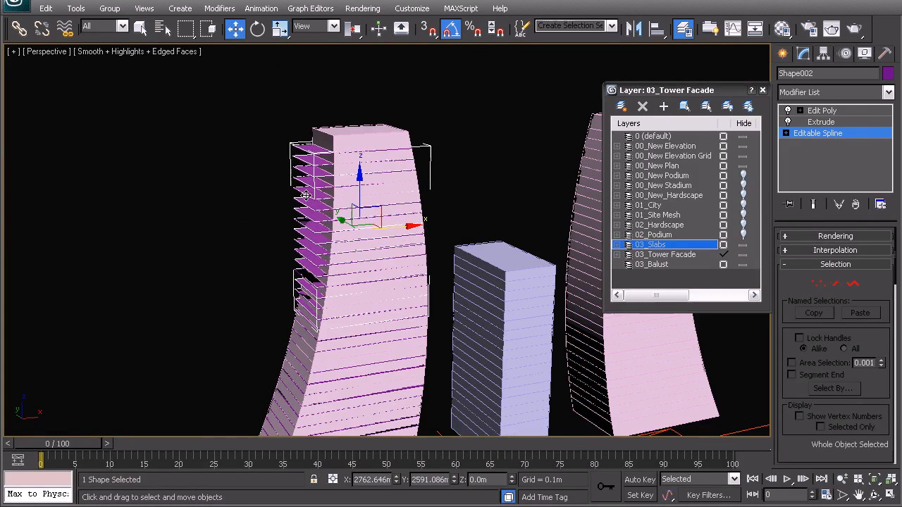
Step: Move the copied projecting outlines clear of the tower along X, and undo the move
drag(384, 231, 216, 238)
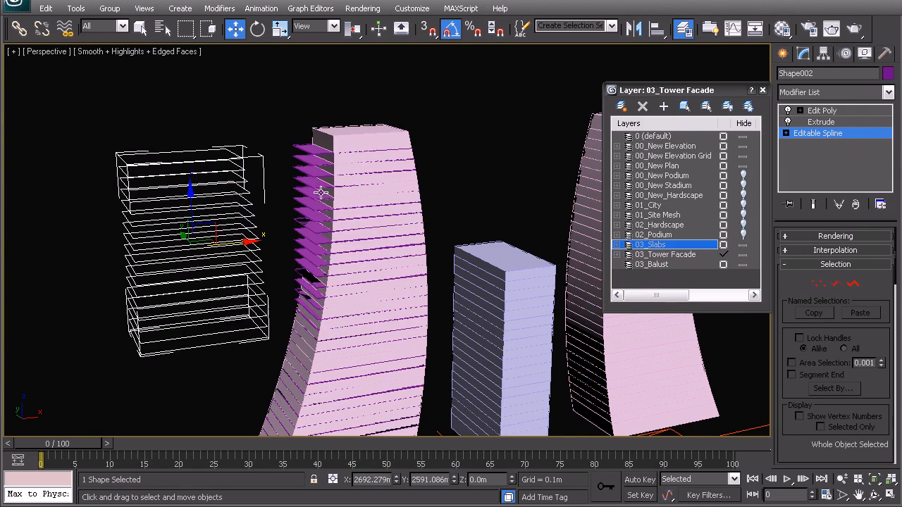
key(ctrl+z)
scroll(303, 240, up, 5)
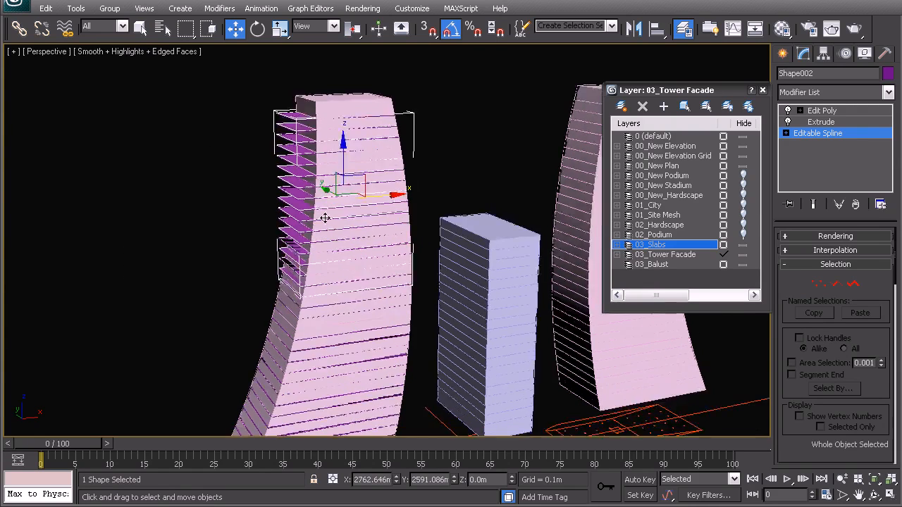
middle_drag(292, 221, 307, 204)
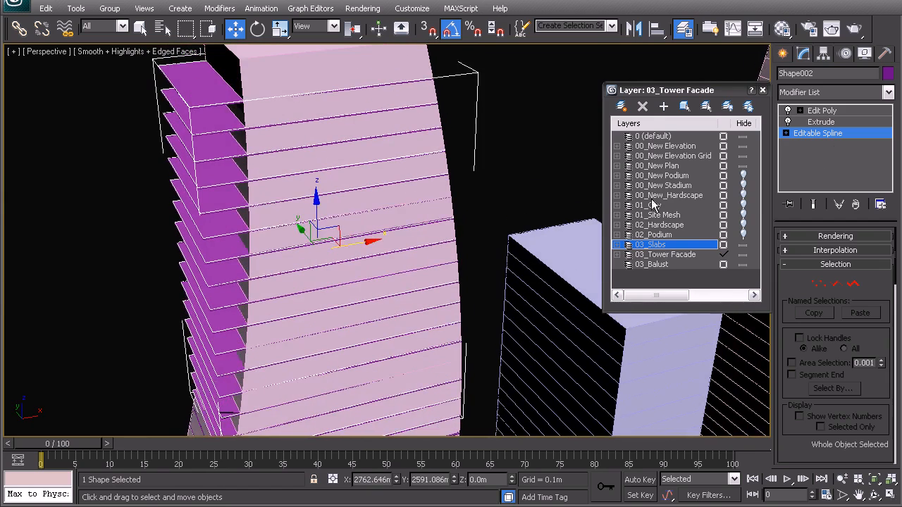
Step: In wireframe at segment level, window-select the 17 outline segments at the end opposite the projection and delete them
click(835, 283)
mouse_move(254, 169)
alt+middle_down()
mouse_move(353, 241)
mouse_move(334, 246)
mouse_move(346, 278)
alt+middle_up()
key(F3)
drag(322, 237, 316, 99)
alt+middle_drag(302, 197, 255, 93)
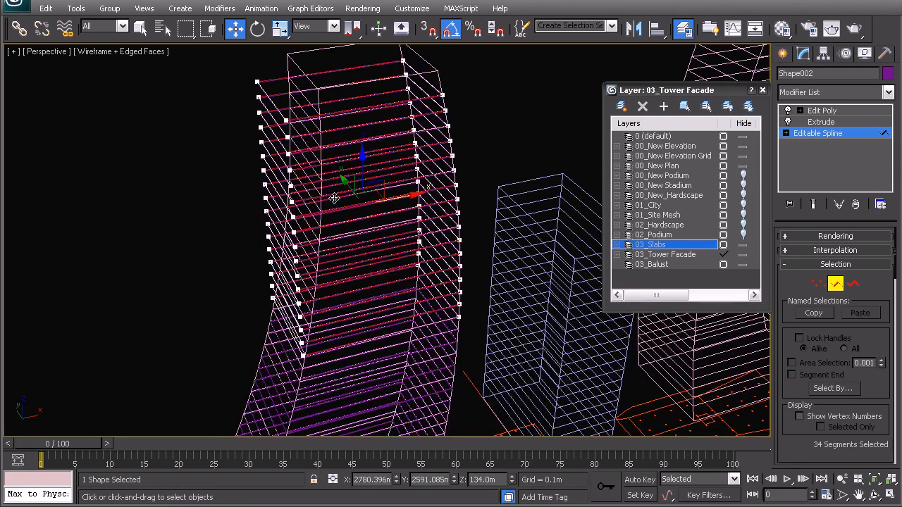
alt+middle_drag(410, 310, 461, 137)
click(461, 137)
click(209, 29)
drag(371, 72, 454, 375)
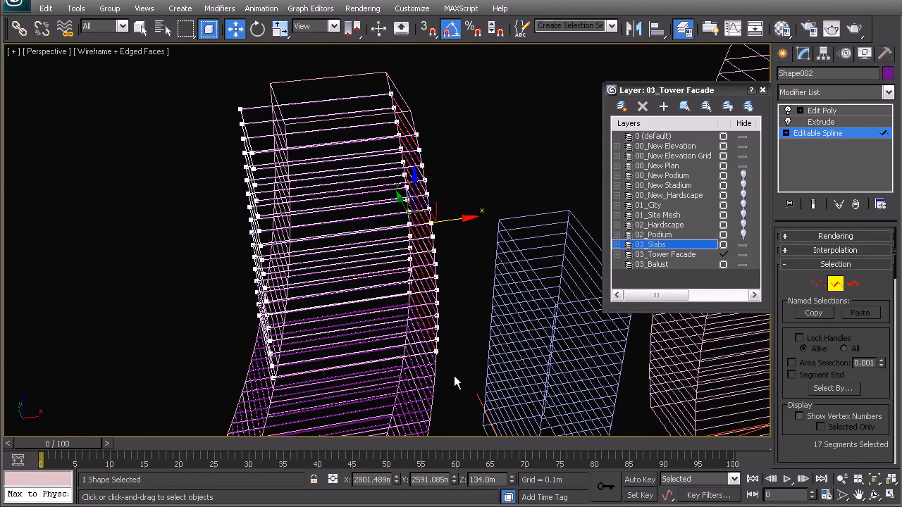
click(464, 337)
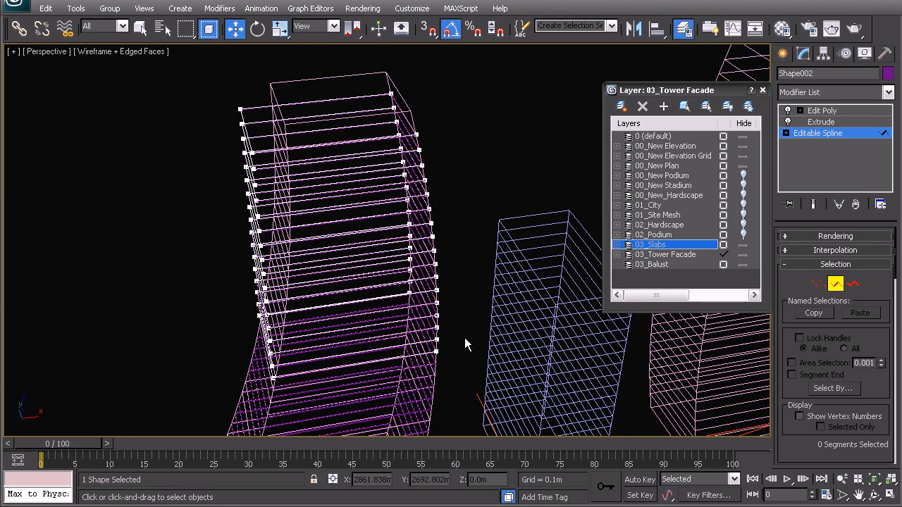
Step: At vertex level, select the 34 open-end vertices and move them along X toward the projecting side, continuing in Front view
key(1)
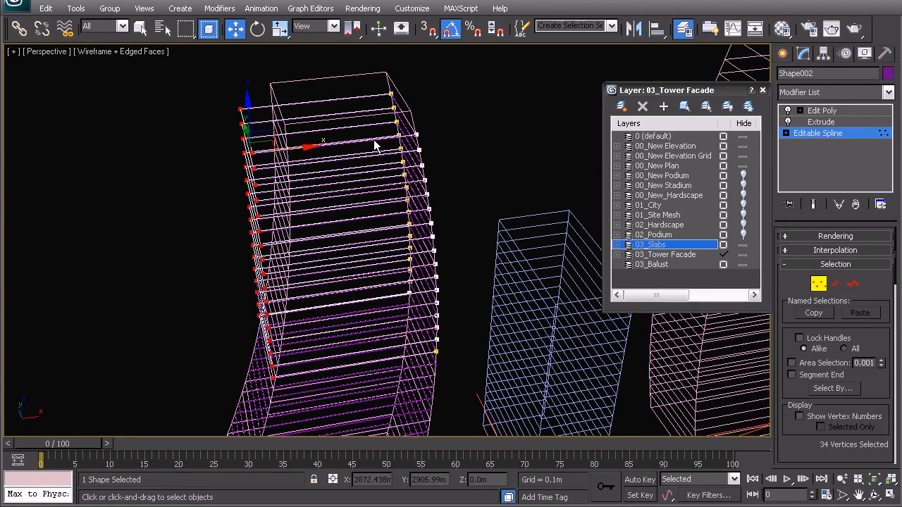
drag(439, 290, 454, 375)
middle_drag(410, 301, 433, 287)
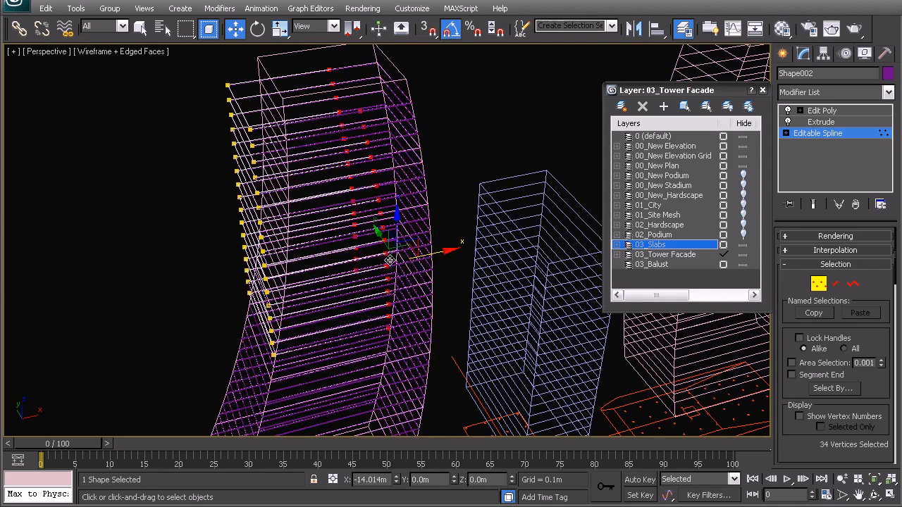
middle_drag(394, 257, 365, 284)
key(f)
middle_drag(433, 336, 417, 255)
drag(429, 232, 373, 228)
Step: Switch coordinate entry to offset mode and shift the selected vertices in X until the top floor's open ends meet the facade line
middle_drag(353, 219, 358, 365)
scroll(336, 241, up, 3)
middle_drag(296, 169, 414, 298)
scroll(413, 298, up, 2)
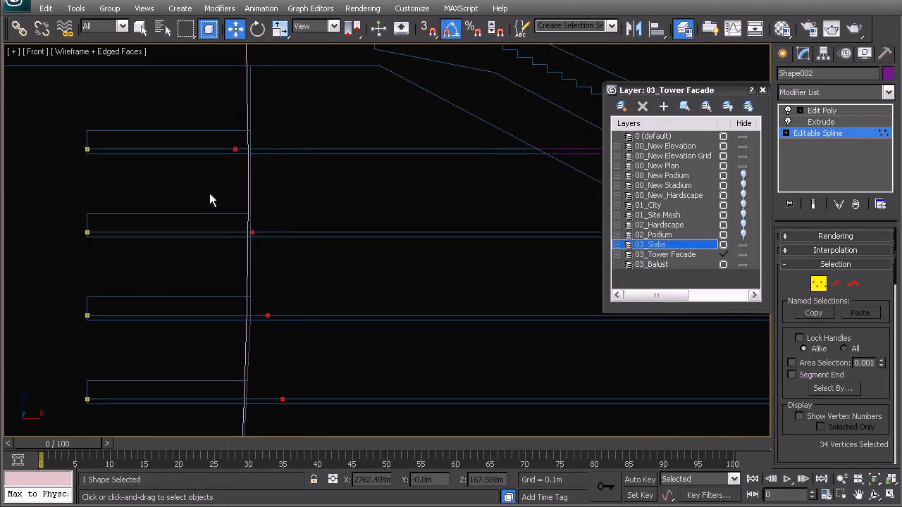
middle_drag(209, 193, 270, 247)
click(335, 480)
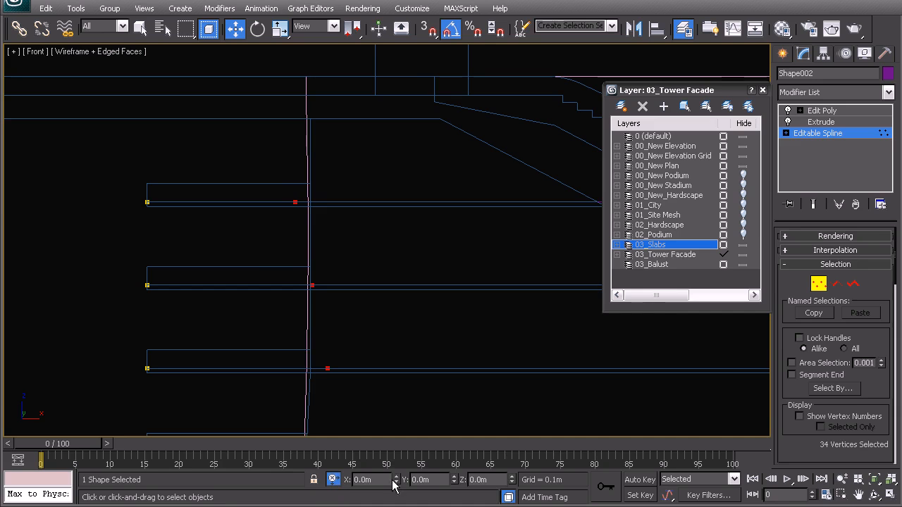
drag(389, 467, 388, 467)
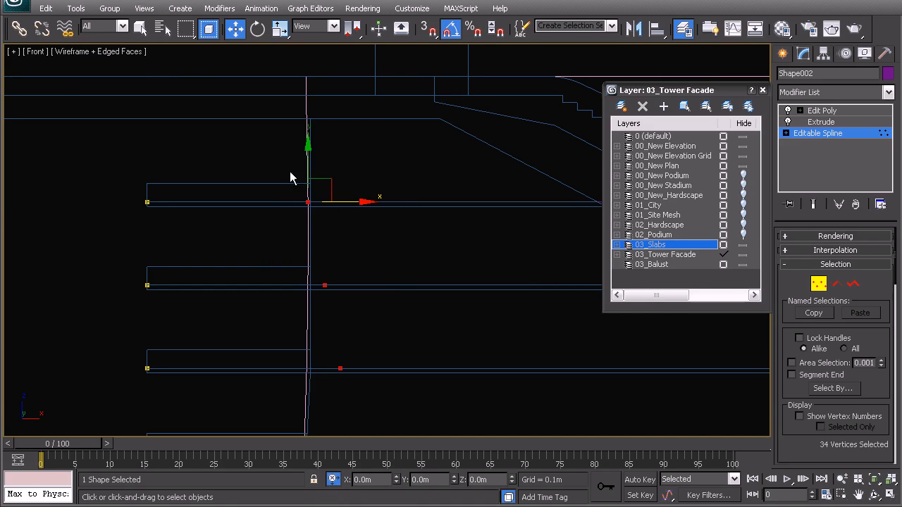
Step: Working down from the second-highest floor, align each open end with the facade in X, dropping each aligned floor from the selection
middle_drag(348, 289, 335, 219)
drag(300, 190, 342, 212)
mouse_move(317, 289)
mouse_down()
mouse_move(348, 307)
mouse_move(353, 296)
mouse_move(332, 293)
mouse_up()
middle_drag(337, 348, 347, 206)
drag(327, 220, 345, 239)
click(364, 324)
drag(397, 322, 330, 316)
middle_drag(353, 318, 345, 179)
drag(392, 288, 326, 211)
middle_drag(410, 404, 396, 300)
Step: Add all remaining lower end vertices to the selection, align the next floor with the facade, and deselect that floor
scroll(380, 366, down, 8)
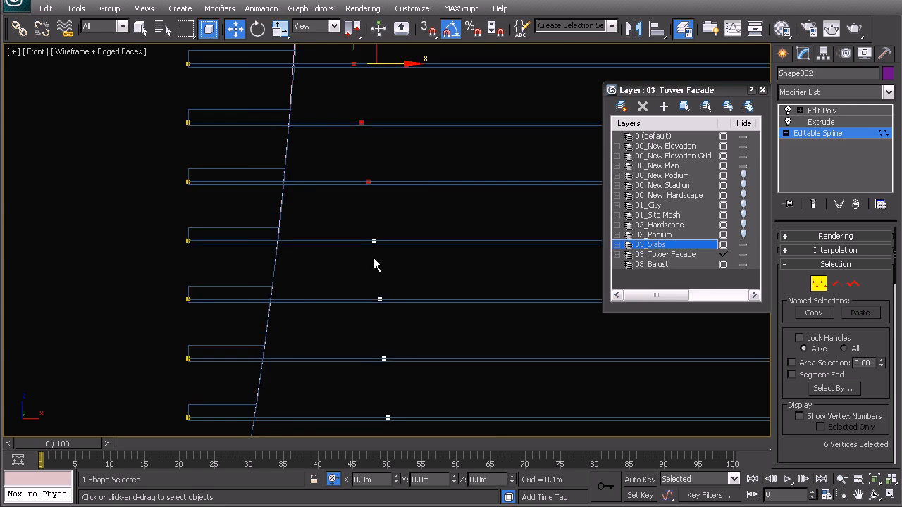
drag(400, 382, 401, 385)
scroll(384, 243, up, 5)
middle_drag(344, 180, 362, 381)
scroll(360, 311, up, 5)
drag(413, 351, 296, 351)
alt+click(267, 351)
middle_drag(279, 420, 306, 182)
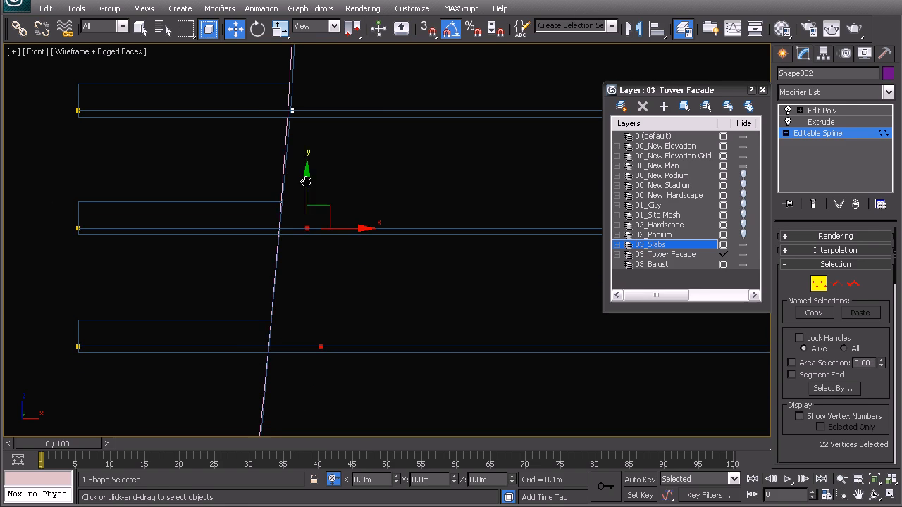
Step: Align the next four floors' open ends with the sloping facade line, deselecting each floor's vertices once placed
drag(352, 232, 327, 224)
alt+drag(245, 208, 293, 245)
middle_drag(307, 337, 313, 226)
drag(335, 238, 309, 232)
alt+drag(262, 220, 288, 254)
middle_drag(290, 339, 333, 230)
drag(372, 244, 350, 242)
alt+drag(296, 226, 322, 264)
middle_drag(336, 332, 351, 215)
drag(374, 250, 347, 250)
alt+drag(290, 226, 307, 242)
Step: Bring the following floor ends onto the facade line, reselecting the lower floors' vertices to shift them along together
middle_drag(352, 200, 359, 234)
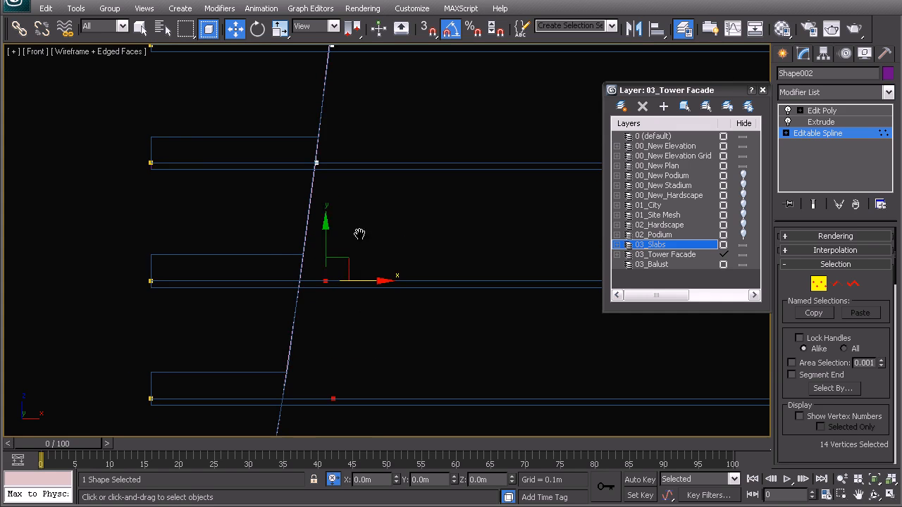
click(361, 288)
drag(336, 278, 320, 288)
scroll(344, 321, down, 3)
middle_drag(358, 345, 364, 210)
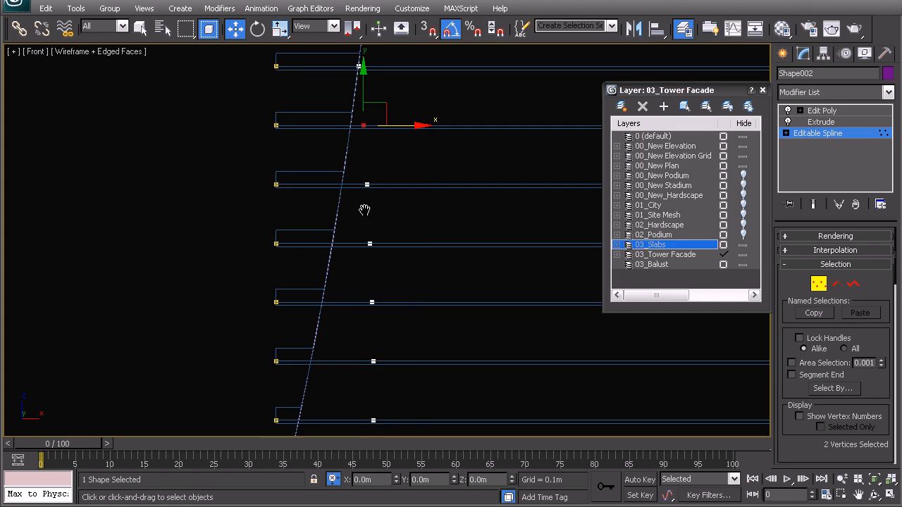
drag(415, 408, 416, 407)
middle_drag(421, 292, 420, 313)
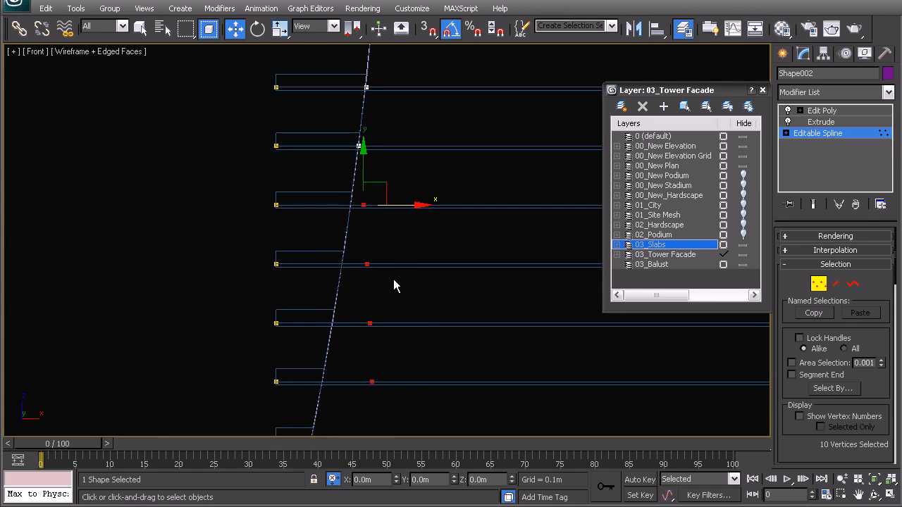
drag(406, 206, 394, 207)
drag(345, 227, 362, 198)
Step: Select the lowest floors' end vertices, align them with the facade floor by floor, and leave vertex level
middle_drag(382, 296, 393, 146)
drag(346, 97, 415, 418)
scroll(425, 374, down, 2)
middle_drag(381, 202, 363, 284)
drag(392, 234, 348, 248)
drag(384, 274, 328, 258)
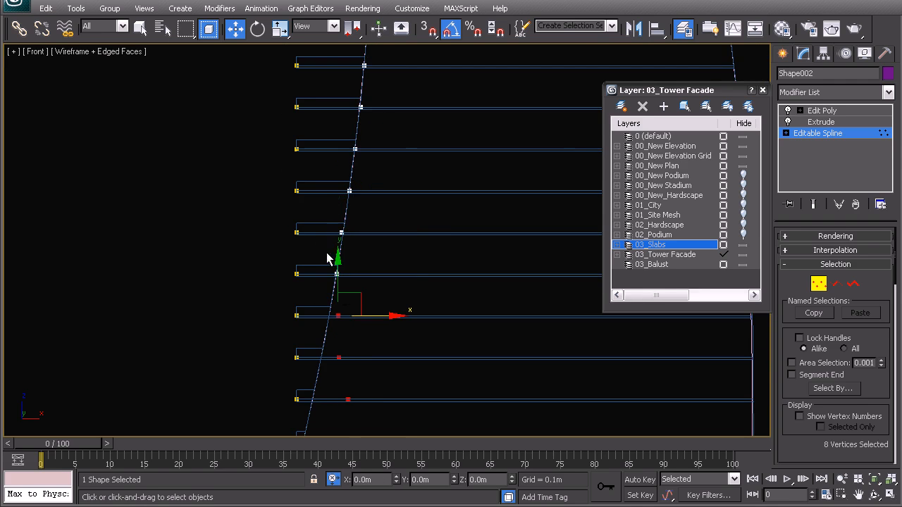
drag(379, 316, 369, 310)
alt+drag(355, 348, 315, 334)
drag(372, 402, 352, 391)
right_click(374, 361)
click(363, 342)
middle_drag(351, 341, 343, 317)
Step: In Perspective view, delete the copy's Edit Poly modifier and set its Extrude amount to 1.0 m
key(p)
alt+middle_drag(334, 257, 381, 228)
scroll(381, 229, up, 10)
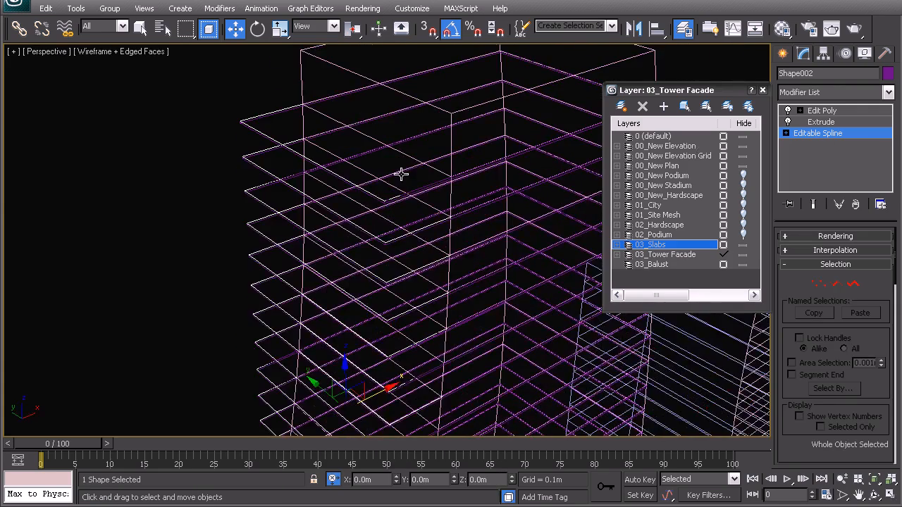
middle_drag(401, 174, 392, 201)
click(819, 112)
right_click(815, 111)
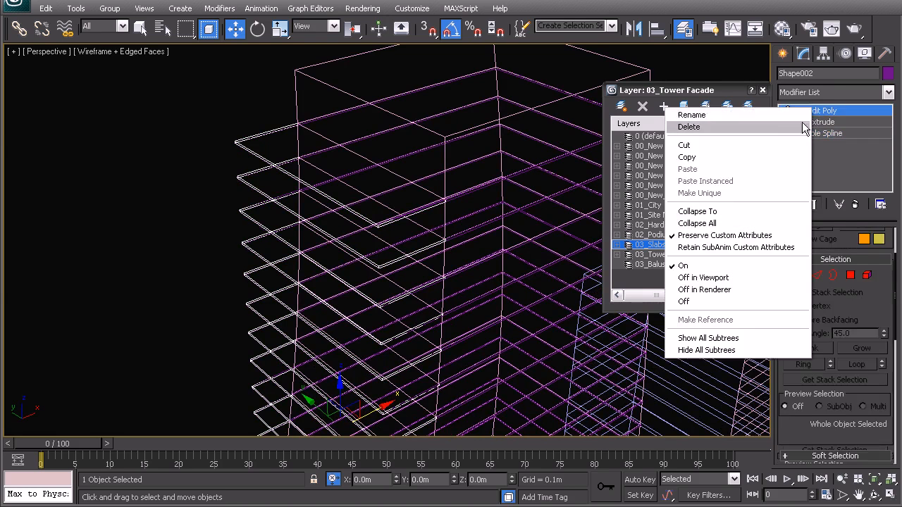
click(803, 125)
double_click(851, 254)
text(1)
key(Return)
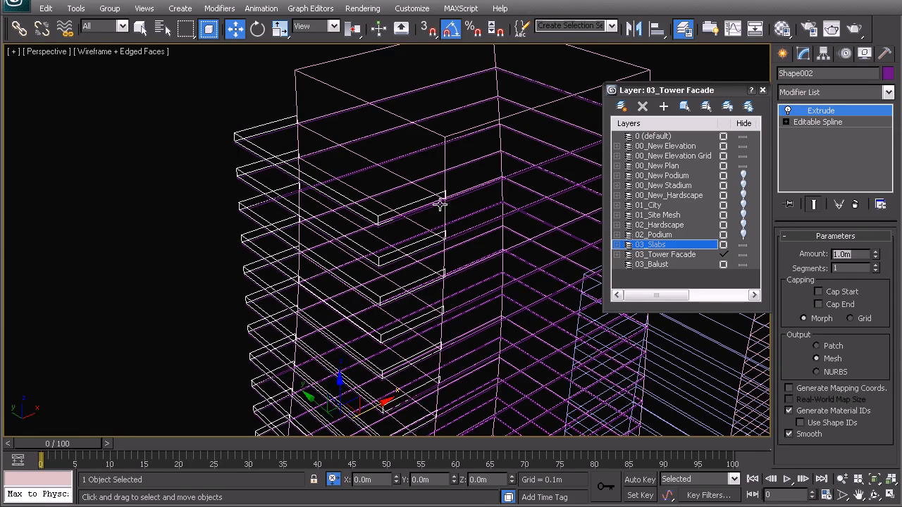
Step: Show the model shaded, deselect the extruded copy, and examine the raised edges around the projecting slabs up close and from afar
scroll(342, 213, up, 2)
key(F3)
scroll(362, 257, up, 5)
alt+middle_drag(384, 251, 113, 115)
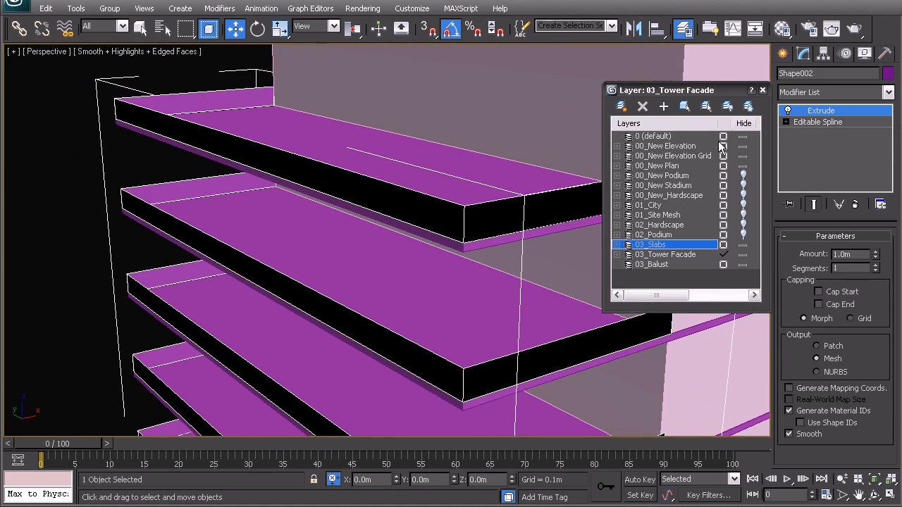
alt+middle_drag(366, 169, 338, 185)
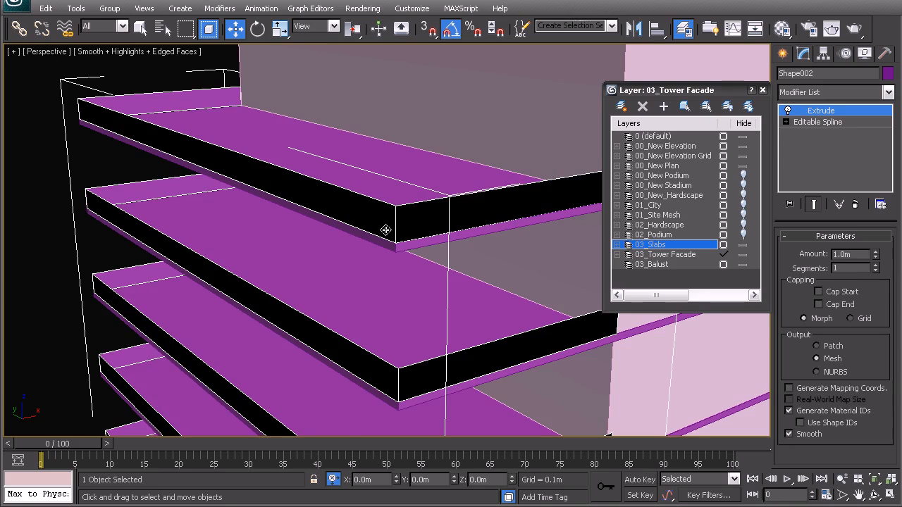
scroll(375, 243, down, 10)
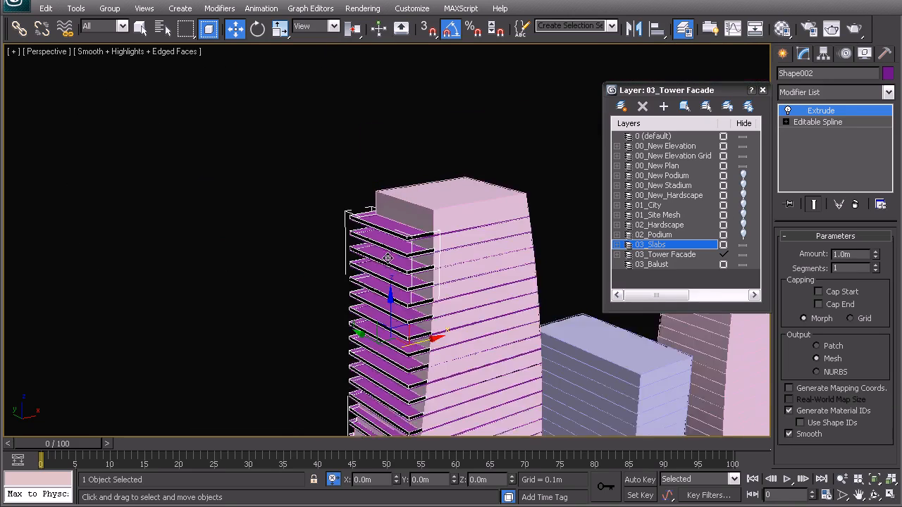
alt+middle_drag(395, 263, 275, 307)
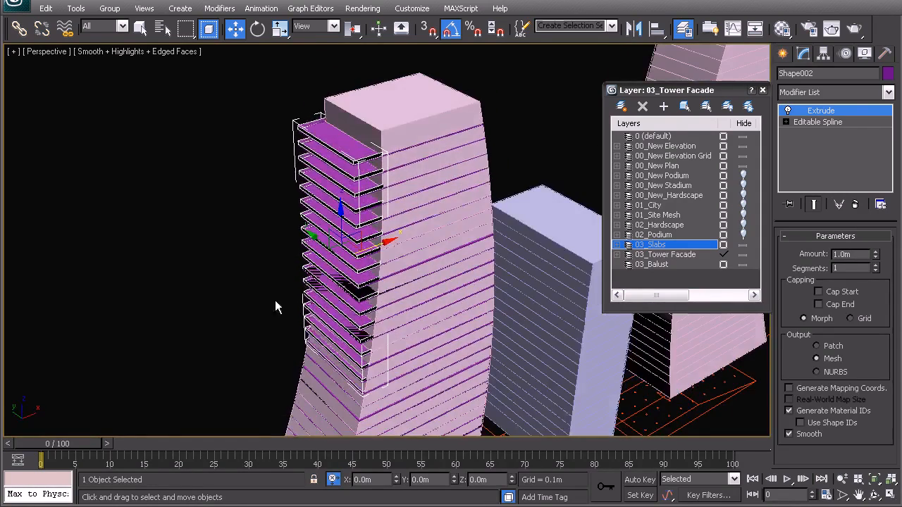
alt+middle_drag(565, 265, 400, 270)
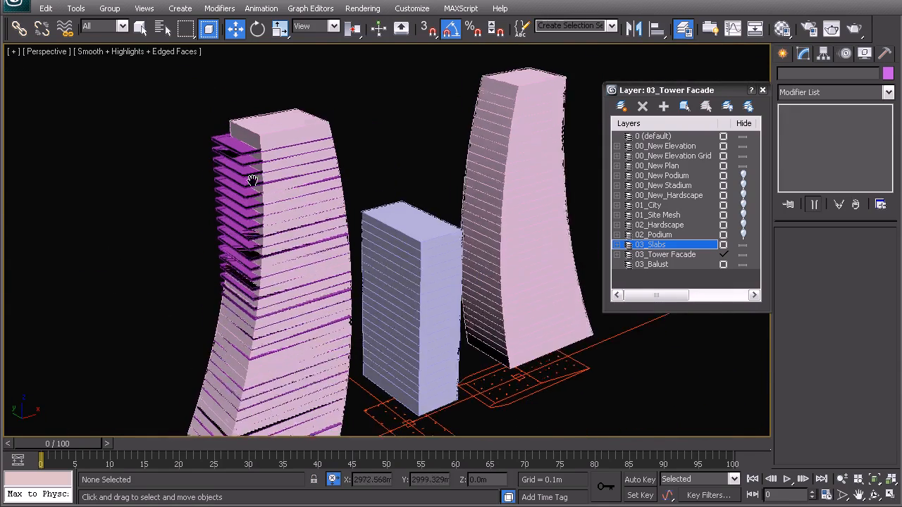
scroll(366, 287, up, 5)
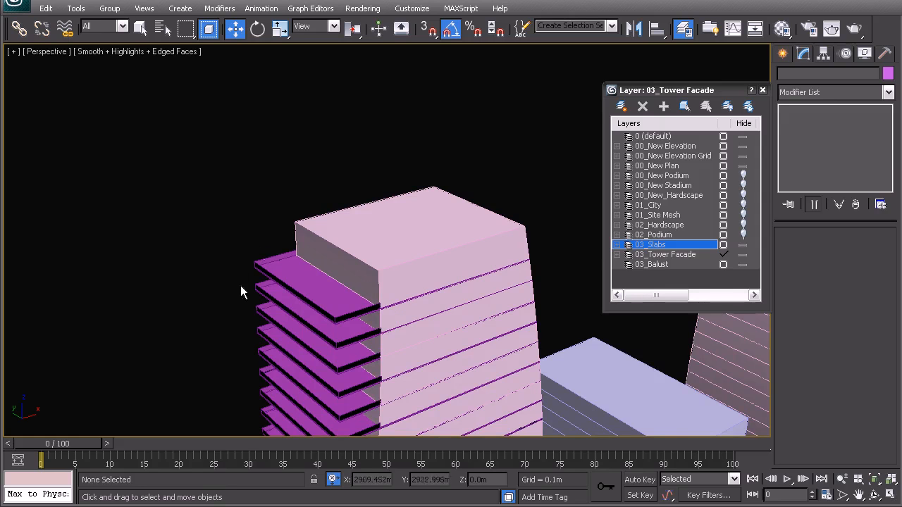
alt+middle_drag(373, 322, 195, 86)
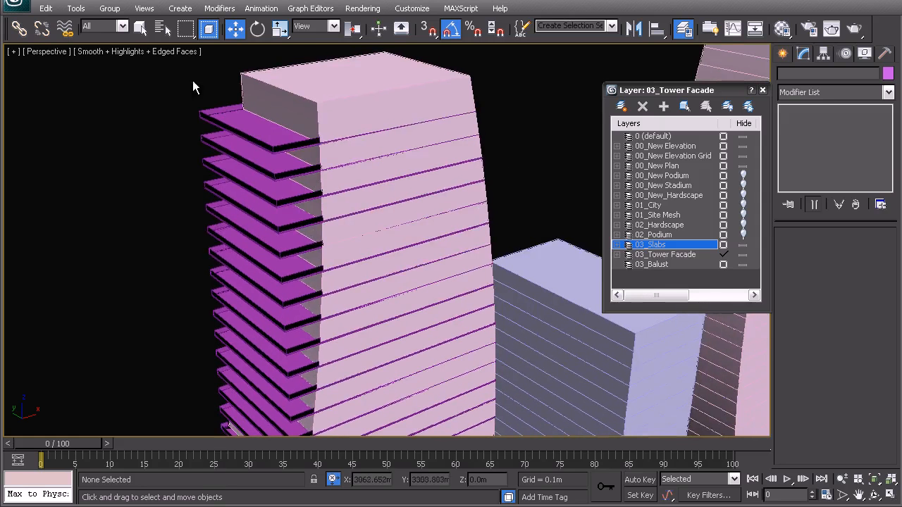
scroll(337, 266, down, 6)
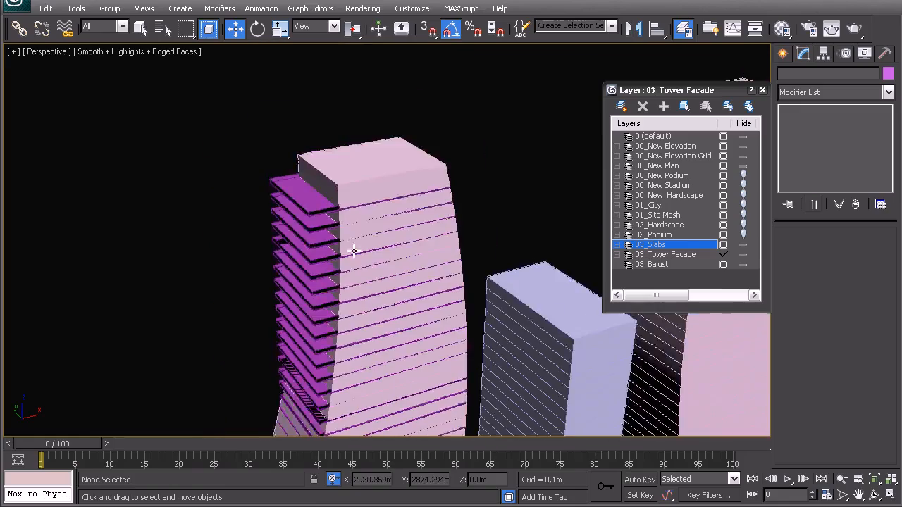